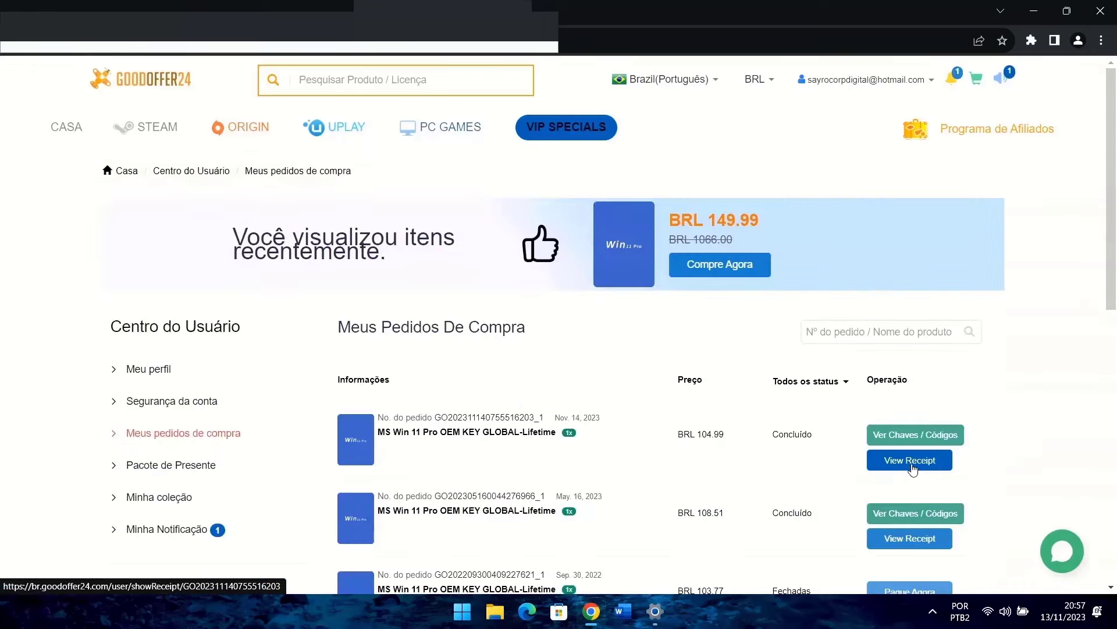
Step: Reveal the product key of the newest MS Win 11 Pro OEM order and select it for copying
{"action": "left_click", "coordinate": [930, 433]}
{"action": "scroll", "coordinate": [1113, 309], "scroll_direction": "down", "scroll_amount": 6}
{"action": "left_click_drag", "start_coordinate": [536, 451], "coordinate": [702, 452]}
Step: In the Windows activation settings, replace the product key with the purchased key, activate Windows and close the confirmation
{"action": "key", "text": "alt+Tab"}
{"action": "left_click", "coordinate": [944, 279]}
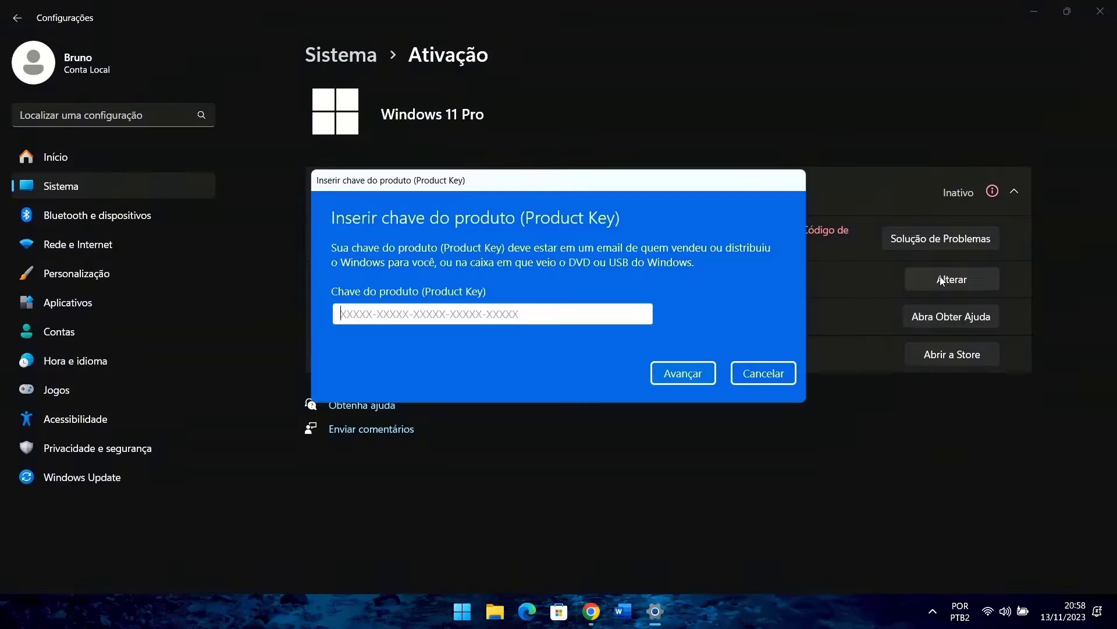
{"action": "key", "text": "ctrl+v"}
{"action": "left_click", "coordinate": [693, 350]}
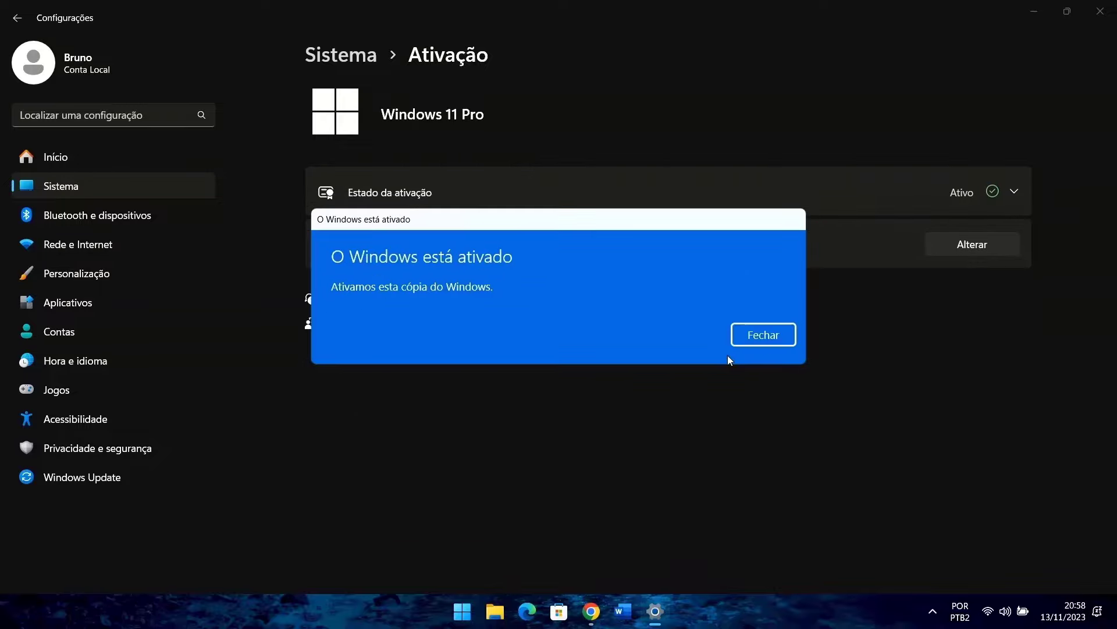
{"action": "left_click", "coordinate": [776, 342]}
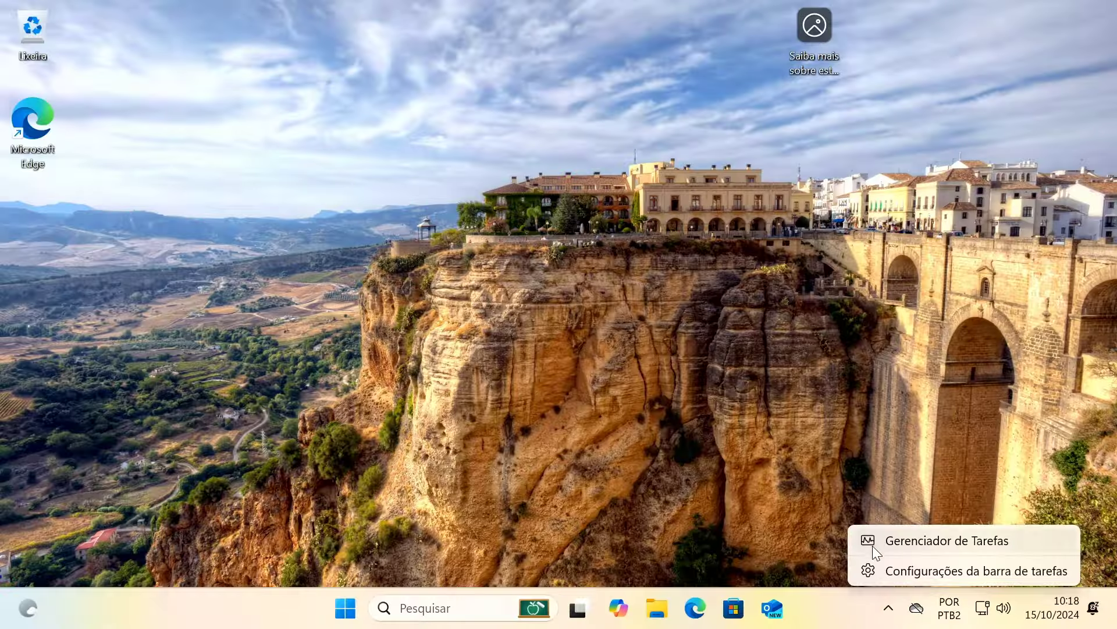
Step: Open Task Manager and display the memory details in its performance view
{"action": "left_click", "coordinate": [875, 542]}
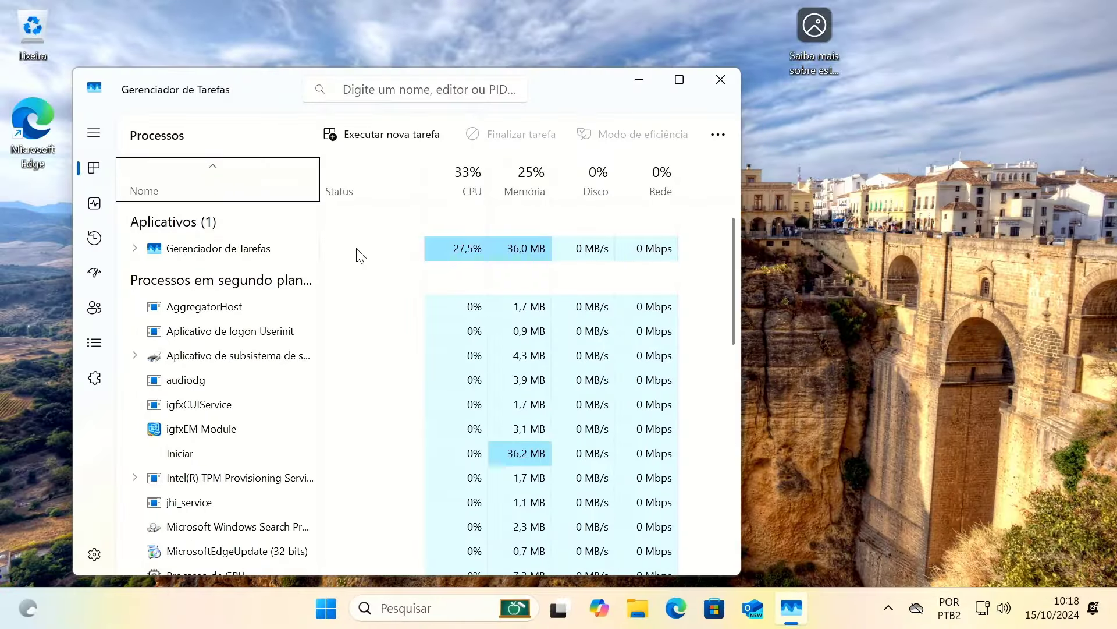
{"action": "left_click", "coordinate": [95, 204]}
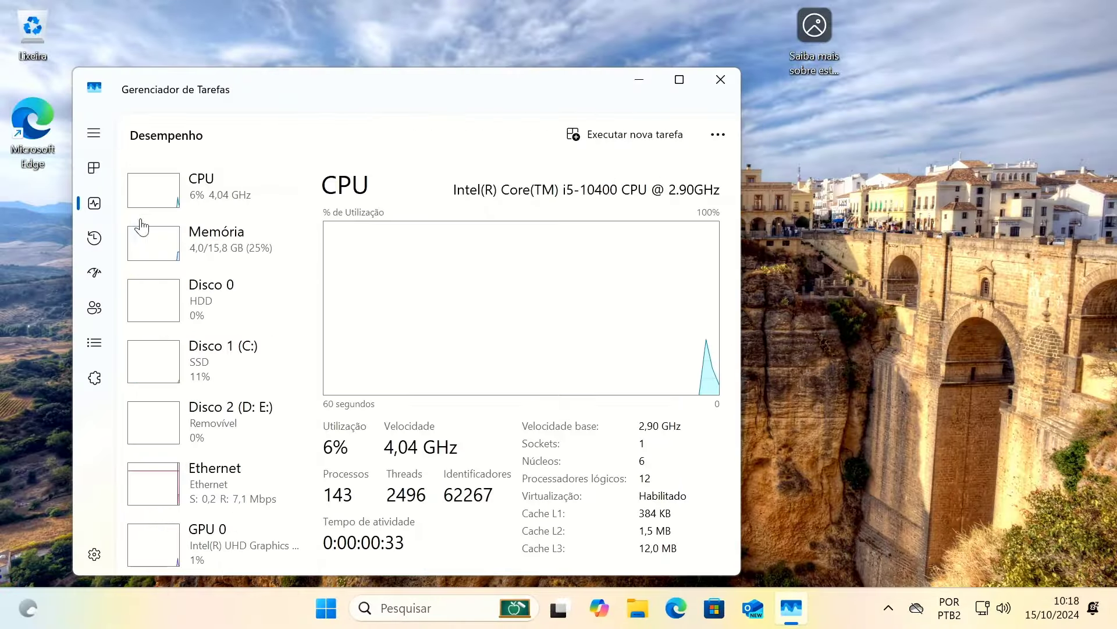
{"action": "left_click", "coordinate": [230, 242]}
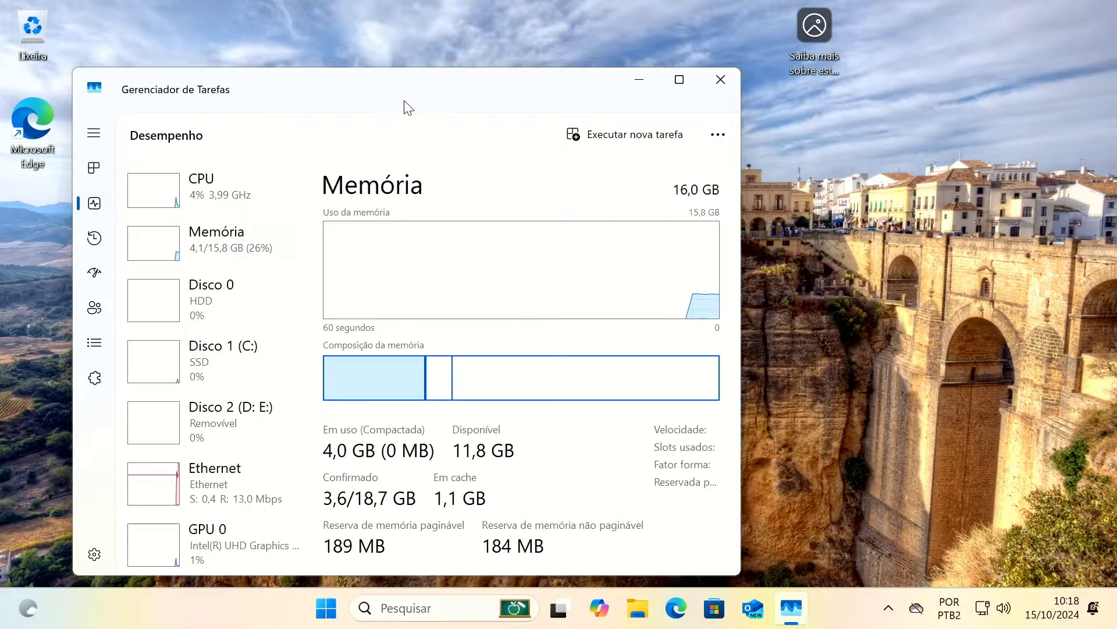
{"action": "left_click_drag", "start_coordinate": [408, 108], "coordinate": [564, 76]}
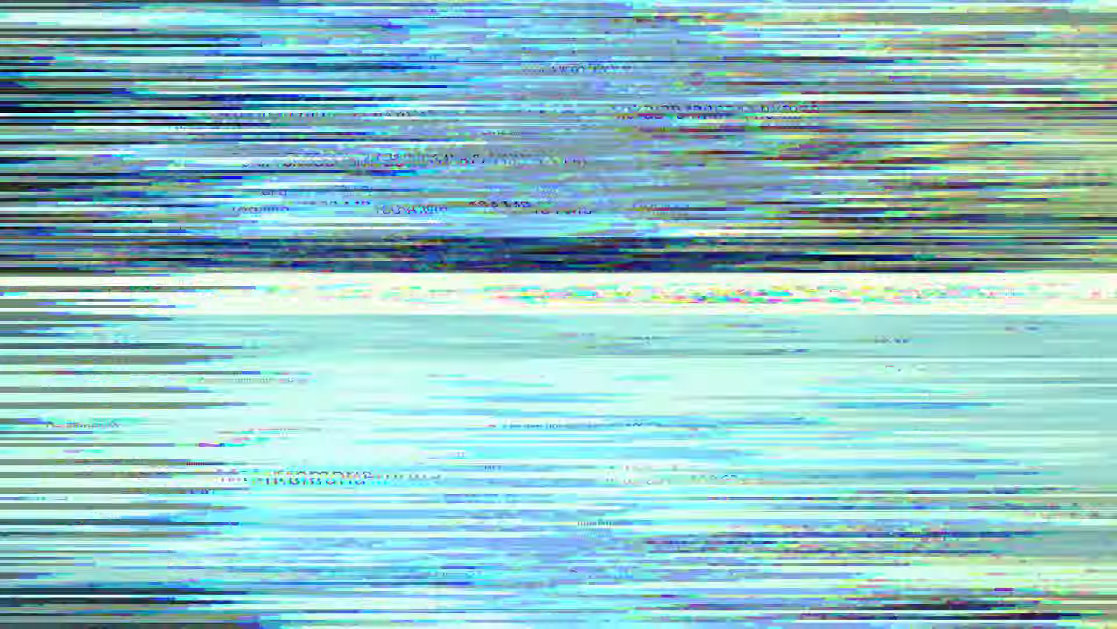
Step: Open Task Manager on the second Windows installation and bring up its performance view
{"action": "right_click", "coordinate": [818, 597]}
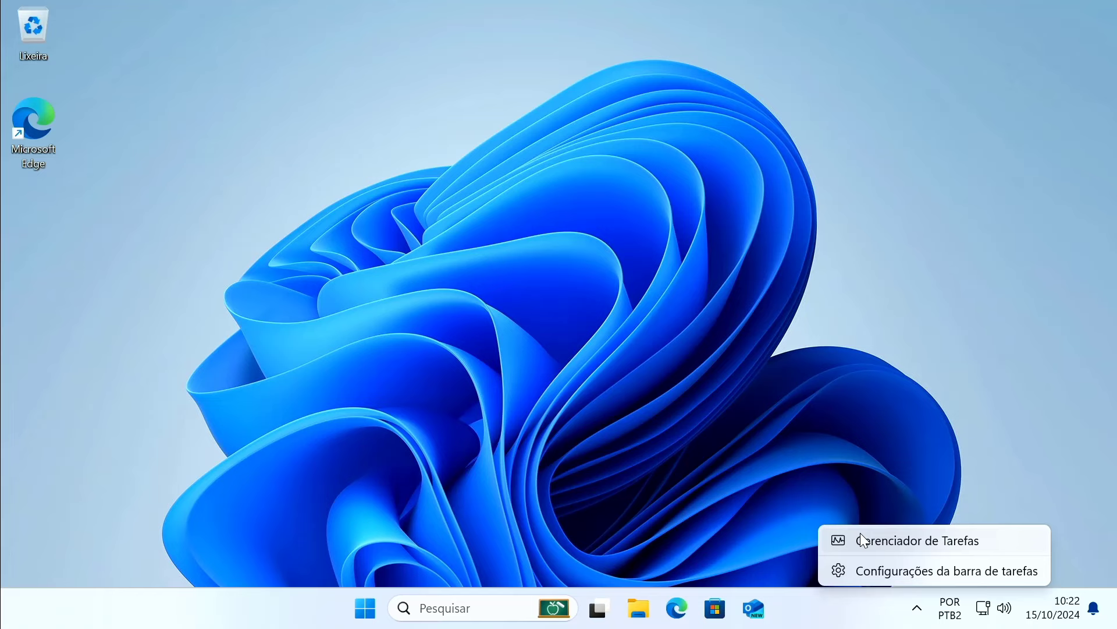
{"action": "left_click", "coordinate": [860, 536]}
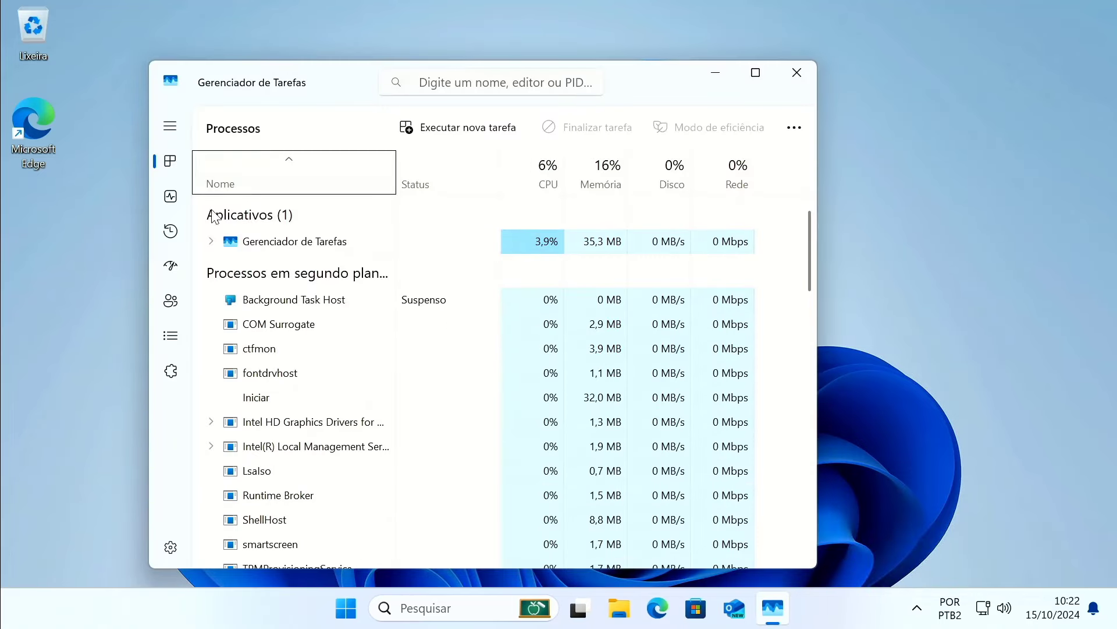
{"action": "left_click", "coordinate": [171, 196]}
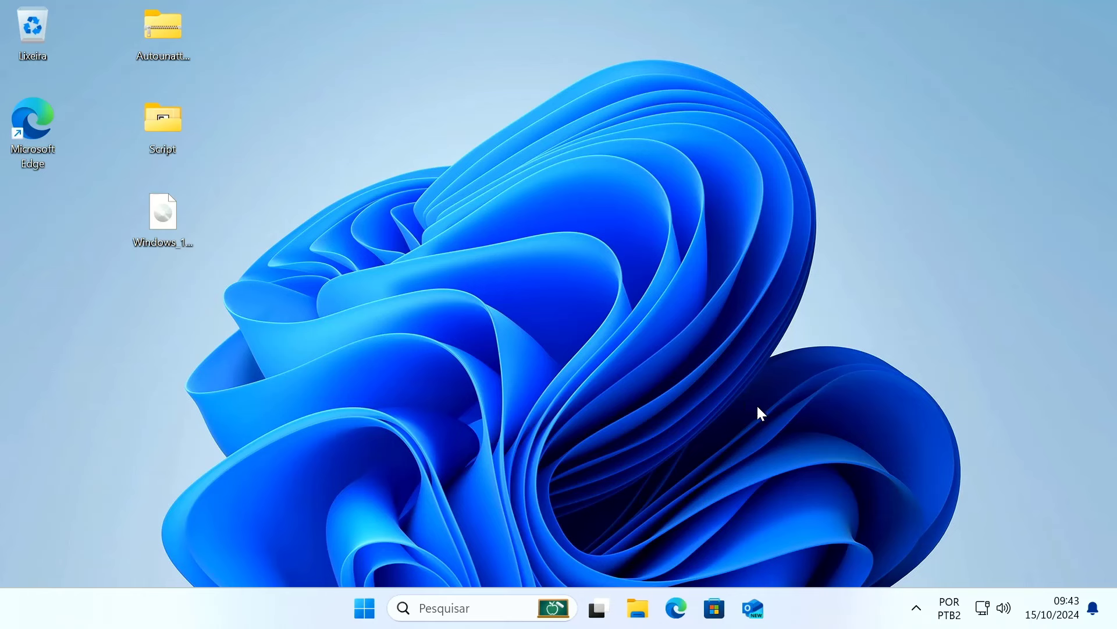
Step: Check the memory usage in Task Manager's performance view and close Task Manager
{"action": "right_click", "coordinate": [832, 610]}
{"action": "left_click", "coordinate": [880, 530]}
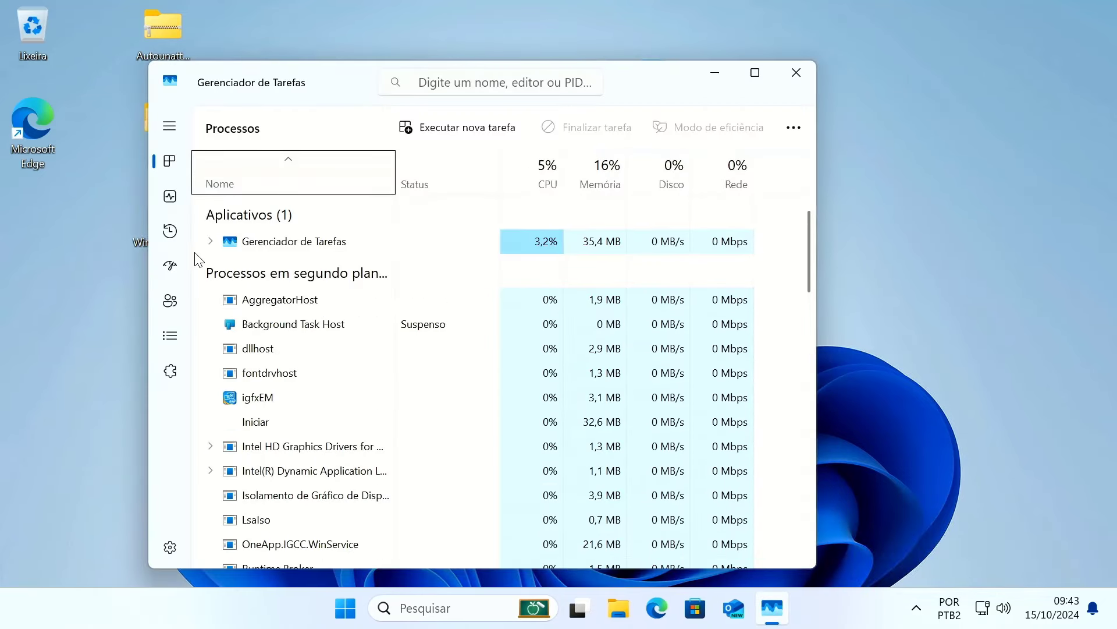
{"action": "left_click", "coordinate": [170, 196]}
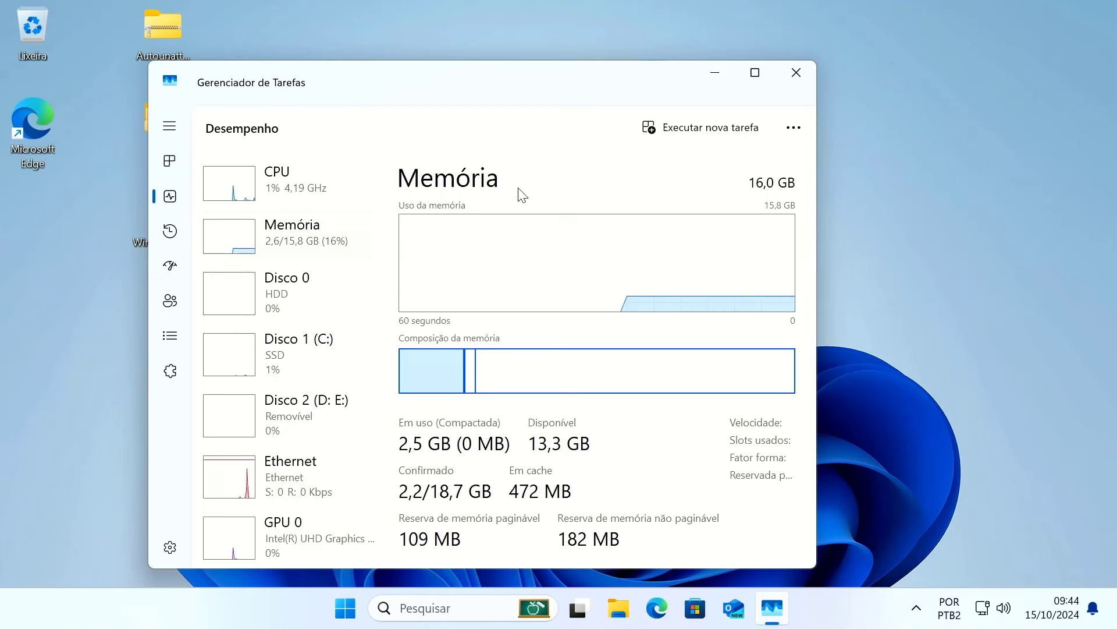
{"action": "left_click", "coordinate": [801, 71]}
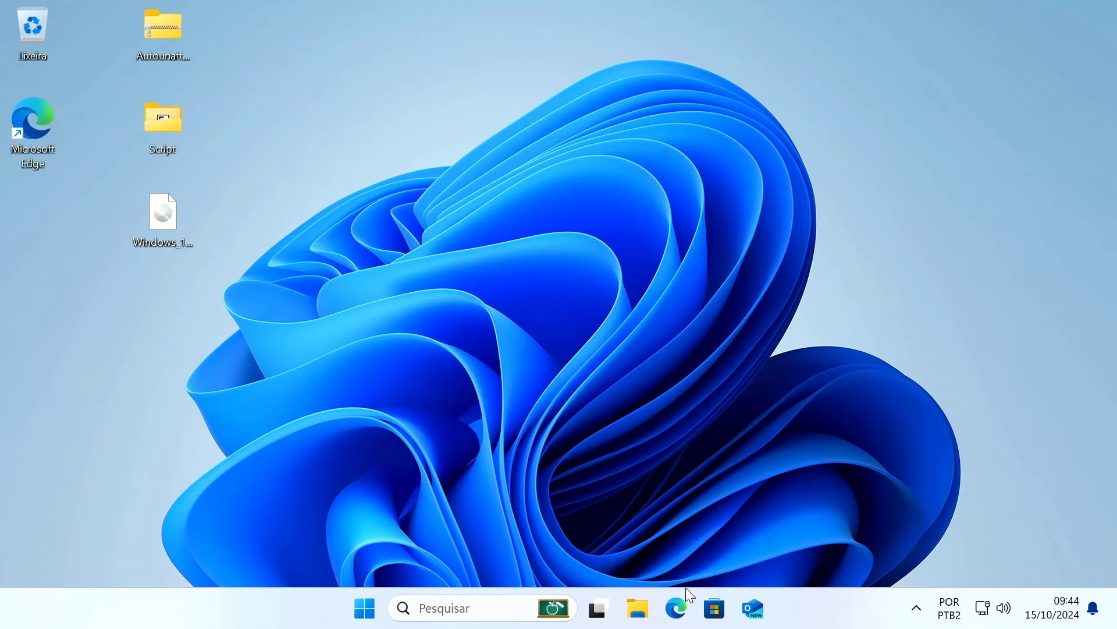
Step: Switch to the Windows 11 download page in Edge, dismiss the Copilot offer and highlight the page's title and version
{"action": "left_click_drag", "start_coordinate": [454, 352], "coordinate": [2, 3]}
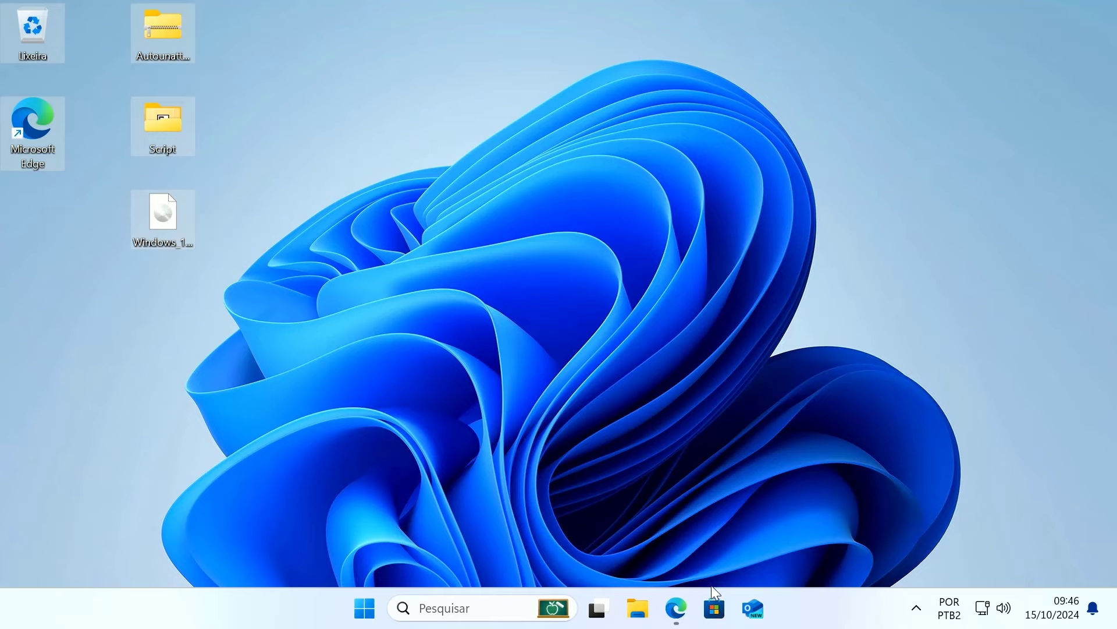
{"action": "left_click", "coordinate": [676, 609]}
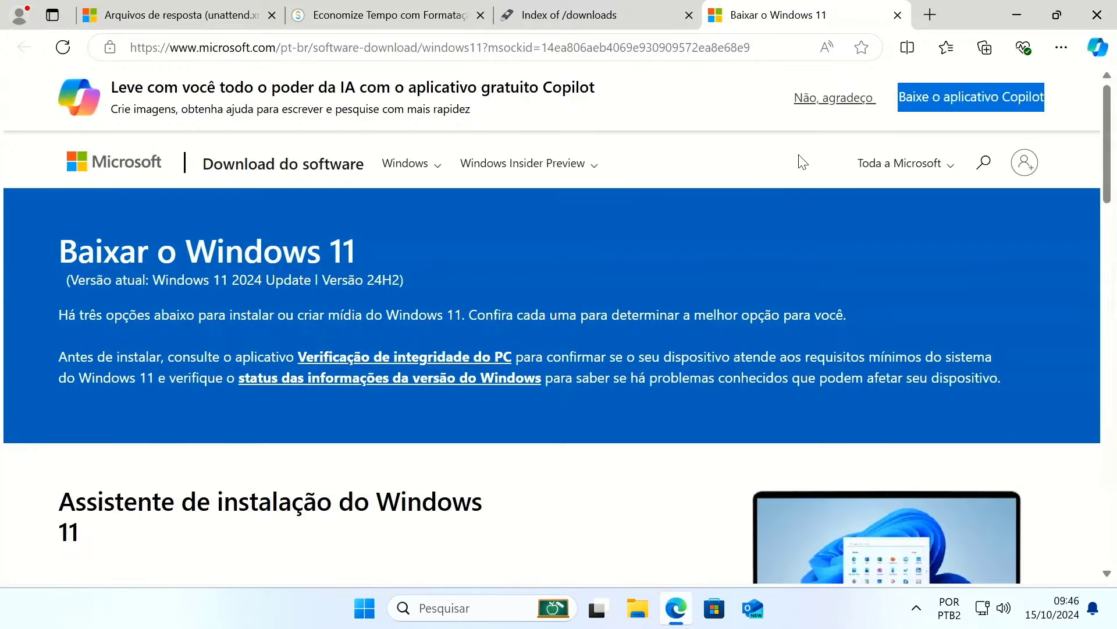
{"action": "left_click", "coordinate": [828, 99]}
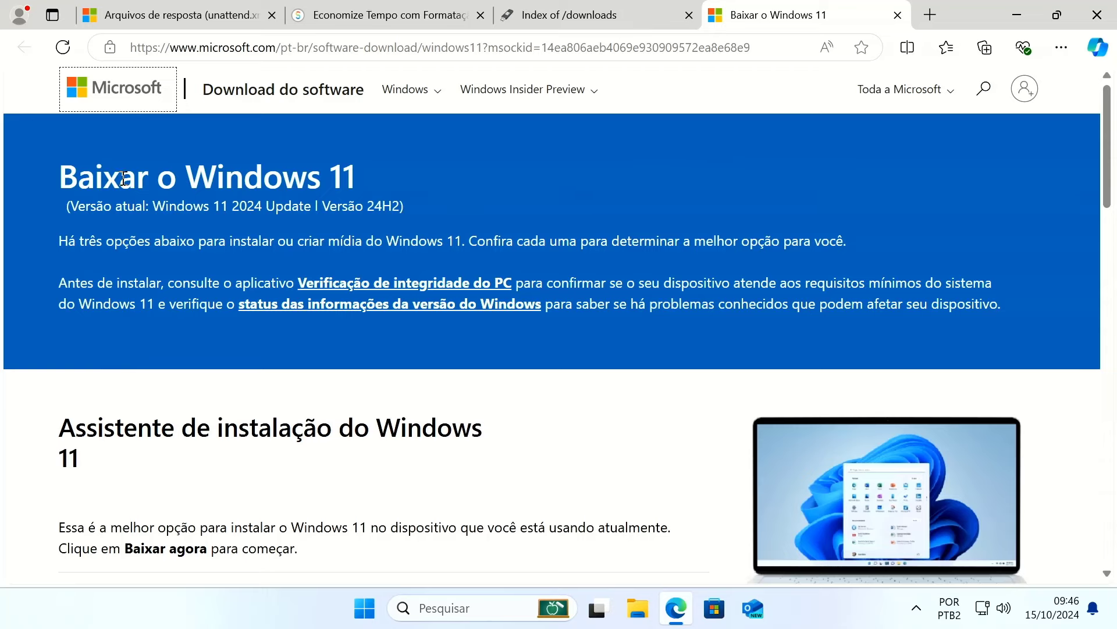
{"action": "left_click_drag", "start_coordinate": [78, 176], "coordinate": [484, 208]}
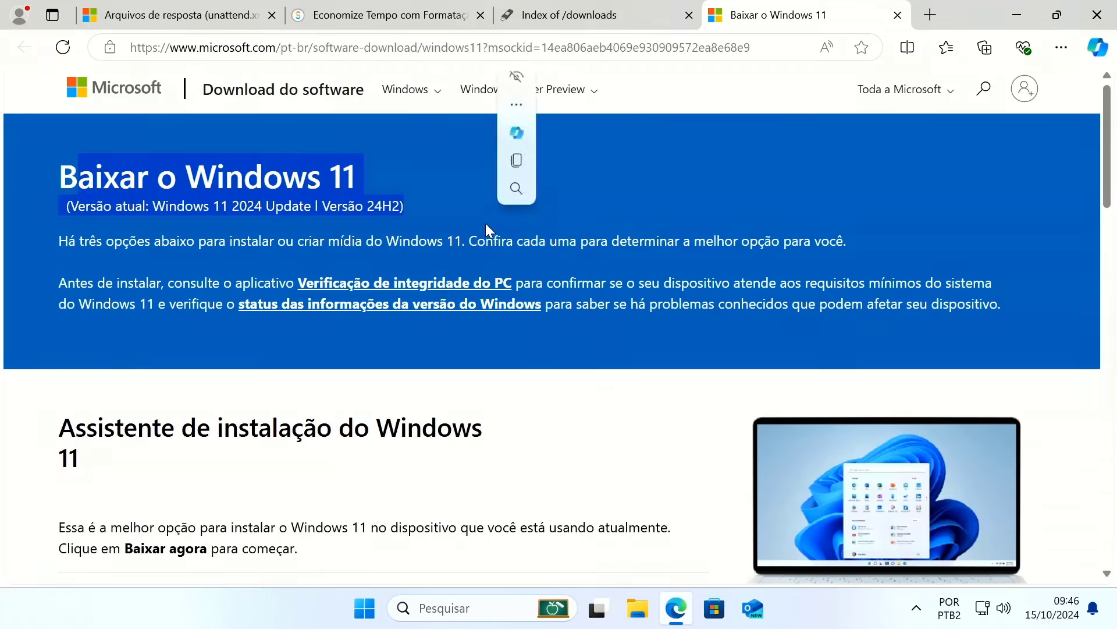
Step: Choose the Windows 11 multi-edition ISO for x64 devices and request its download
{"action": "scroll", "coordinate": [495, 239], "scroll_direction": "down", "scroll_amount": 10}
{"action": "left_click", "coordinate": [398, 502]}
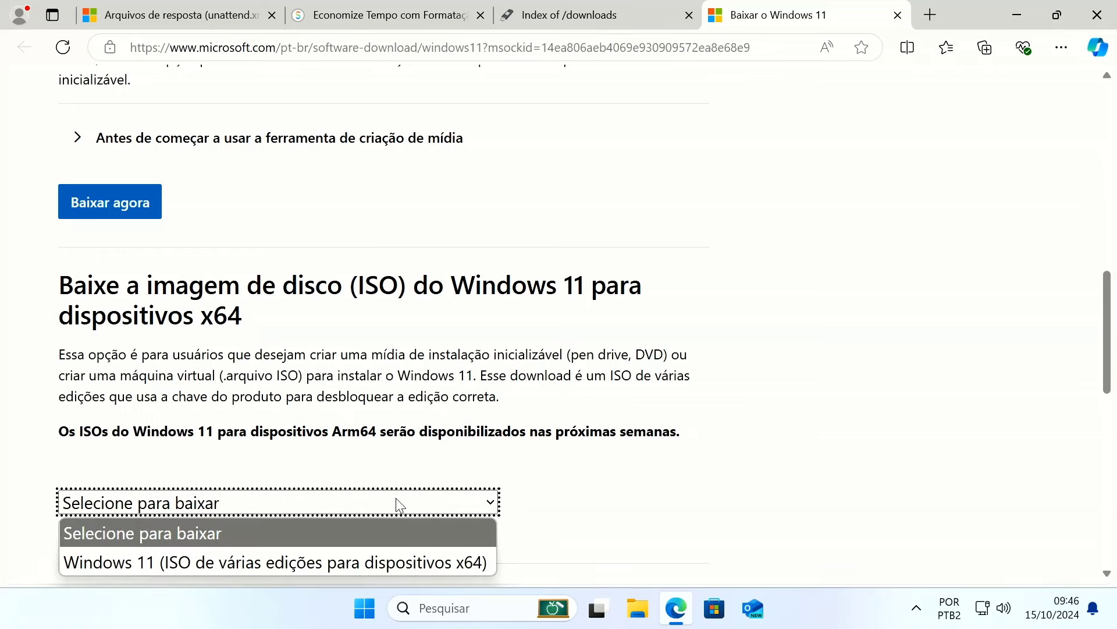
{"action": "scroll", "coordinate": [401, 505], "scroll_direction": "down", "scroll_amount": 5}
{"action": "left_click", "coordinate": [441, 240]}
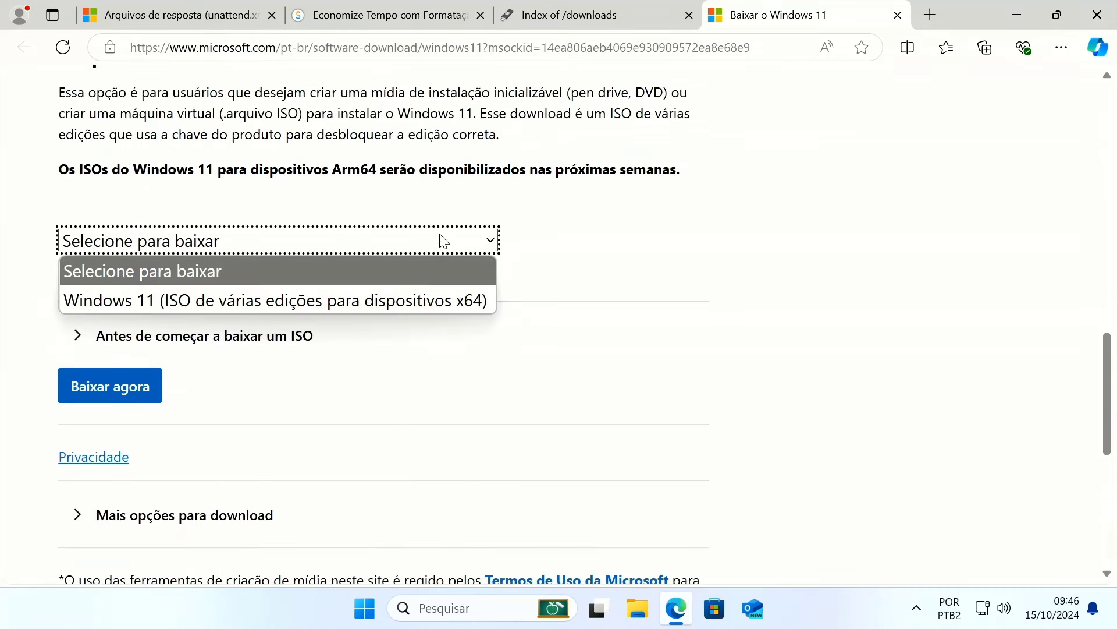
{"action": "left_click", "coordinate": [382, 302]}
{"action": "left_click", "coordinate": [139, 389]}
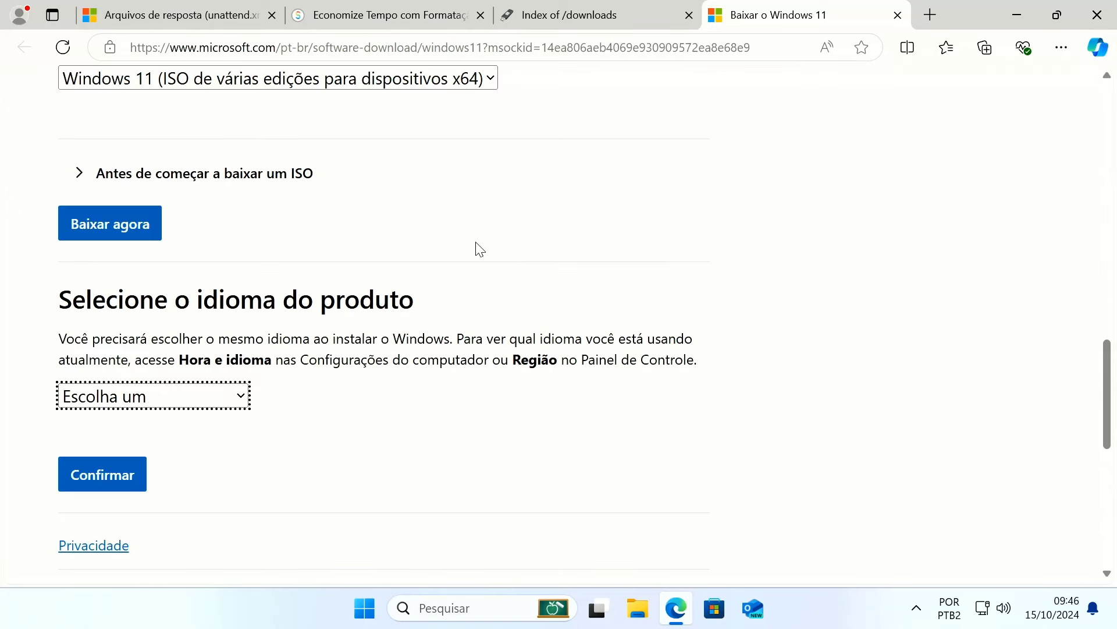
Step: Set the product language to Português (Brasil) and confirm it to generate the ISO download link
{"action": "left_click", "coordinate": [244, 398]}
{"action": "scroll", "coordinate": [244, 309], "scroll_direction": "down", "scroll_amount": 7}
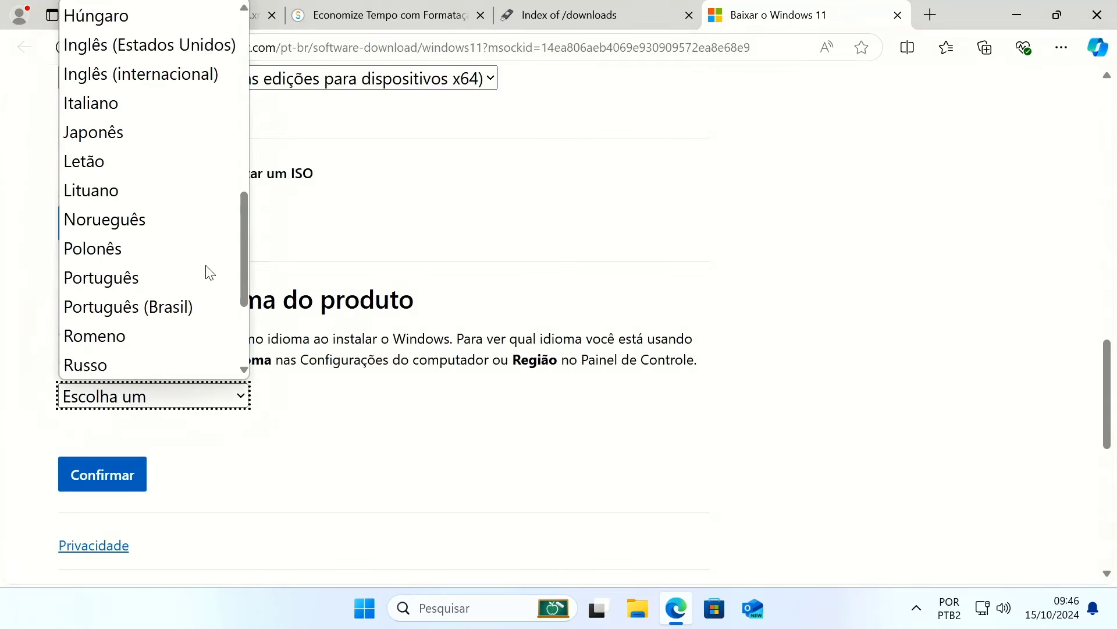
{"action": "left_click", "coordinate": [202, 255]}
{"action": "left_click", "coordinate": [139, 474]}
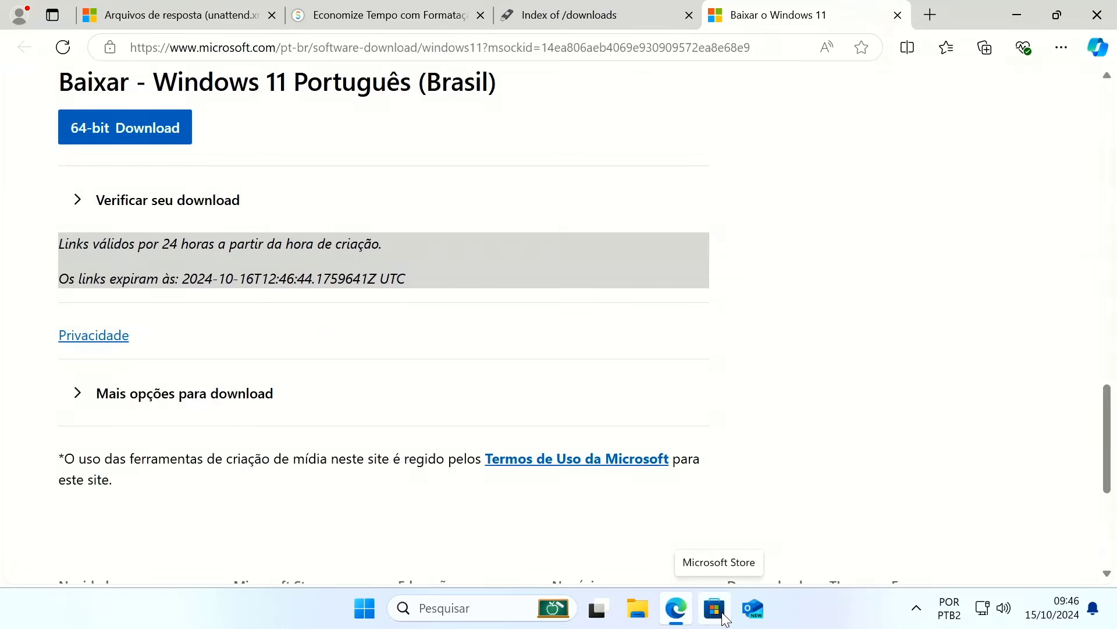
Step: Review the download options on the page and highlight the heading of the x64 disk image section
{"action": "scroll", "coordinate": [578, 381], "scroll_direction": "up", "scroll_amount": 12}
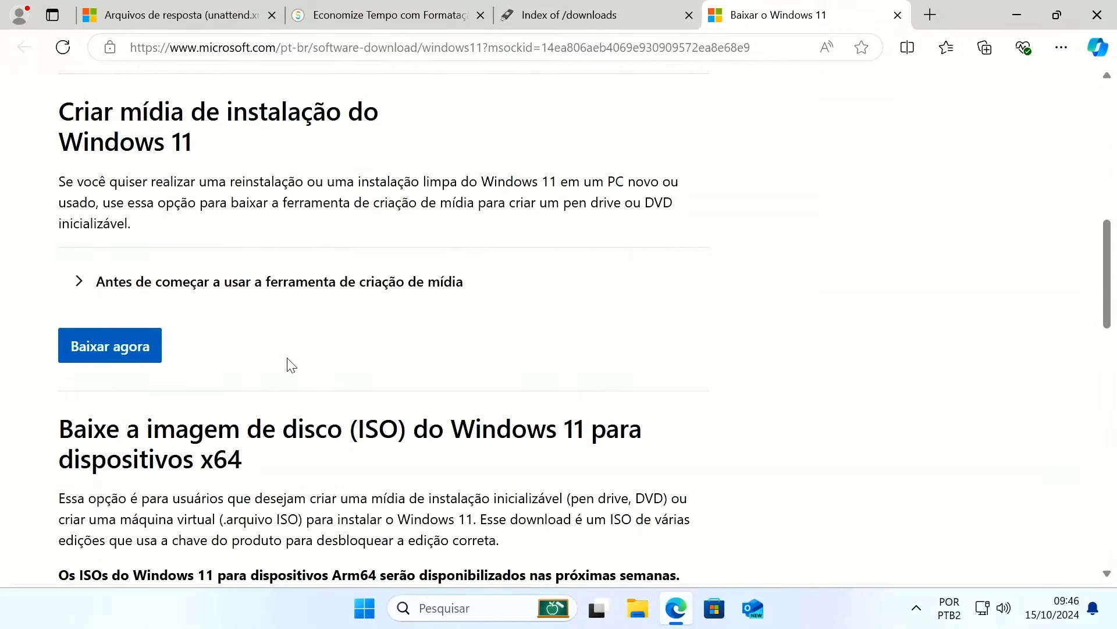
{"action": "scroll", "coordinate": [274, 267], "scroll_direction": "up", "scroll_amount": 6}
{"action": "scroll", "coordinate": [277, 267], "scroll_direction": "down", "scroll_amount": 6}
{"action": "scroll", "coordinate": [280, 279], "scroll_direction": "down", "scroll_amount": 3}
{"action": "left_click_drag", "start_coordinate": [280, 294], "coordinate": [25, 256]}
{"action": "scroll", "coordinate": [199, 304], "scroll_direction": "up", "scroll_amount": 4}
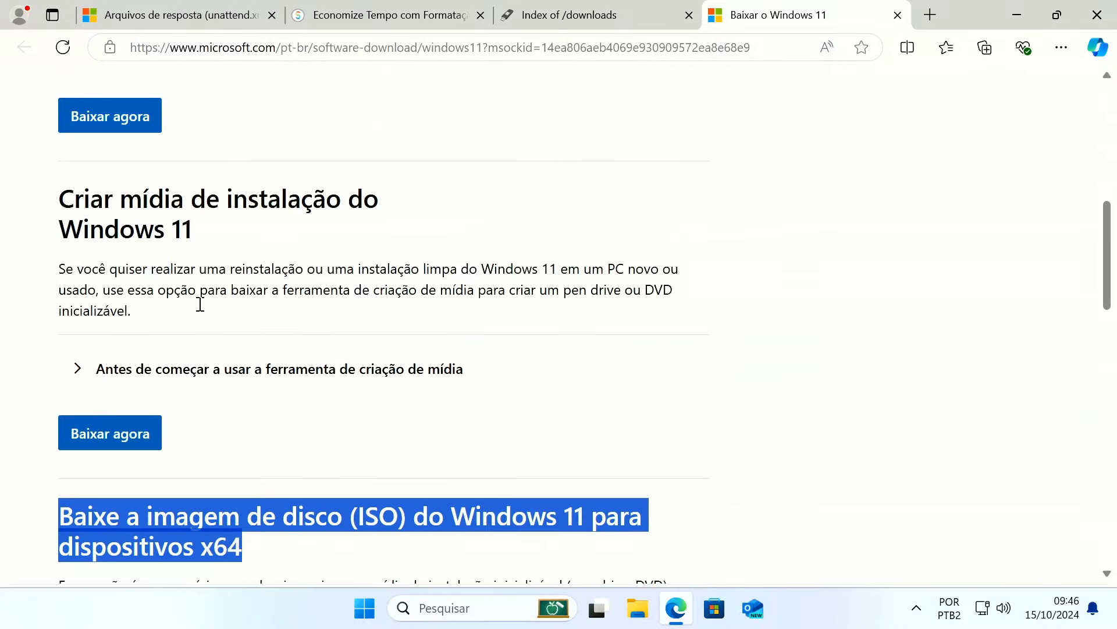
Step: Examine the installation assistant and media creation tool sections, expanding and collapsing the media creation tool's preliminary notes
{"action": "scroll", "coordinate": [200, 309], "scroll_direction": "up", "scroll_amount": 8}
{"action": "scroll", "coordinate": [277, 345], "scroll_direction": "down", "scroll_amount": 5}
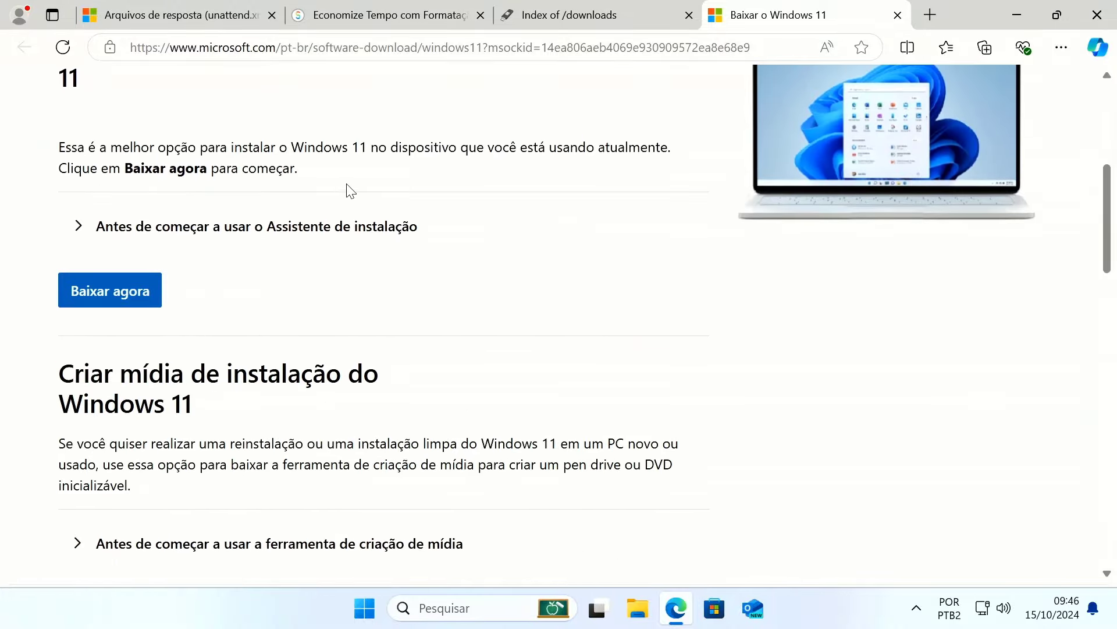
{"action": "left_click", "coordinate": [293, 245]}
{"action": "scroll", "coordinate": [260, 364], "scroll_direction": "down", "scroll_amount": 3}
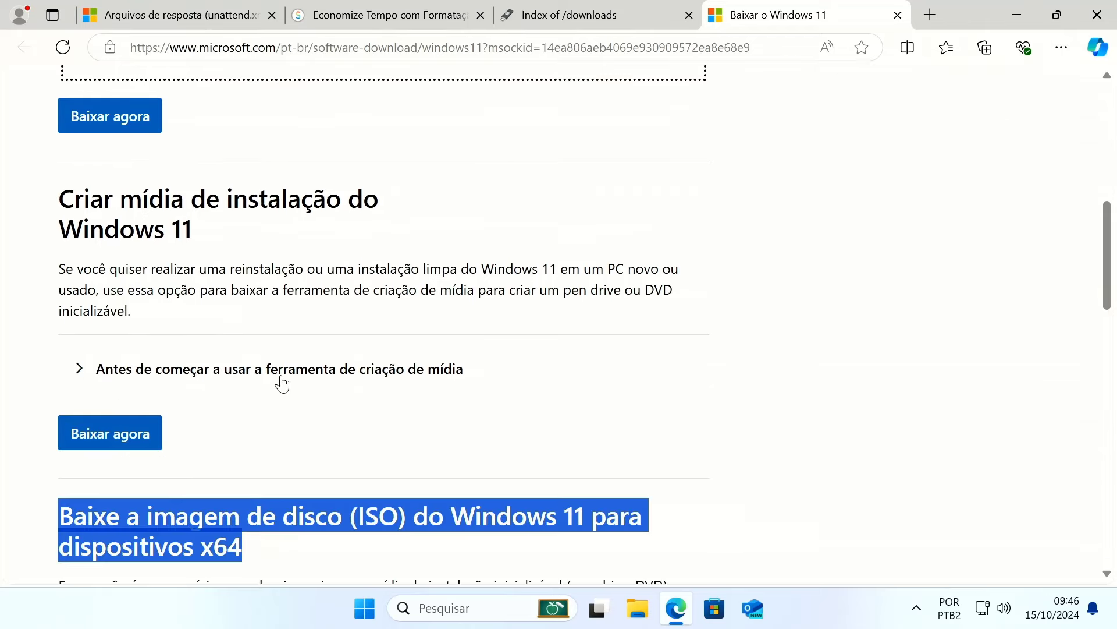
{"action": "left_click", "coordinate": [244, 378]}
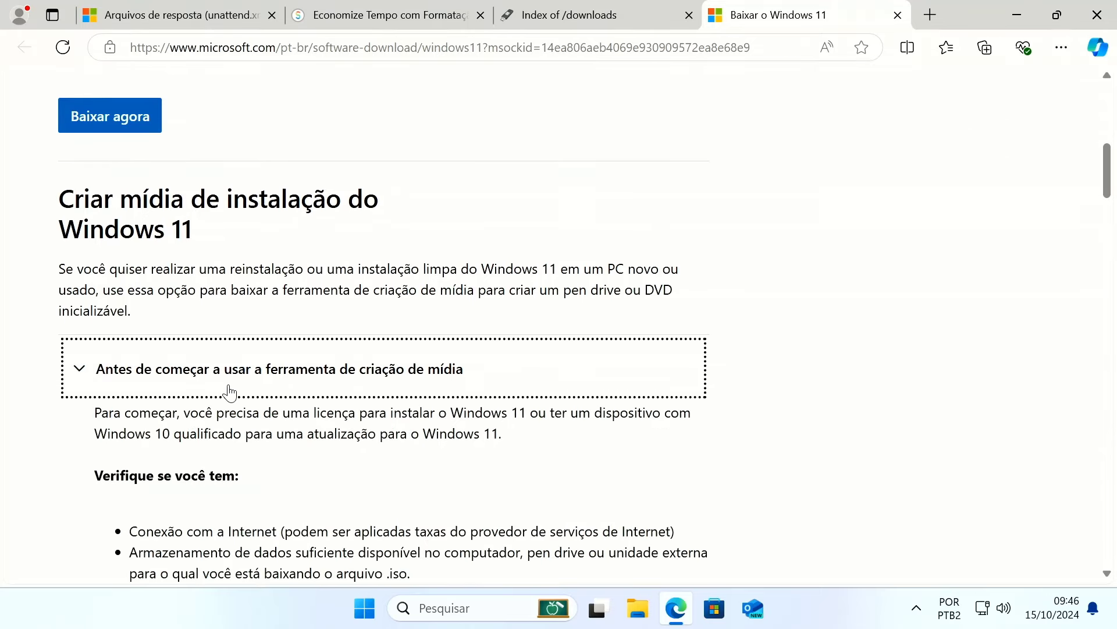
{"action": "left_click", "coordinate": [229, 390]}
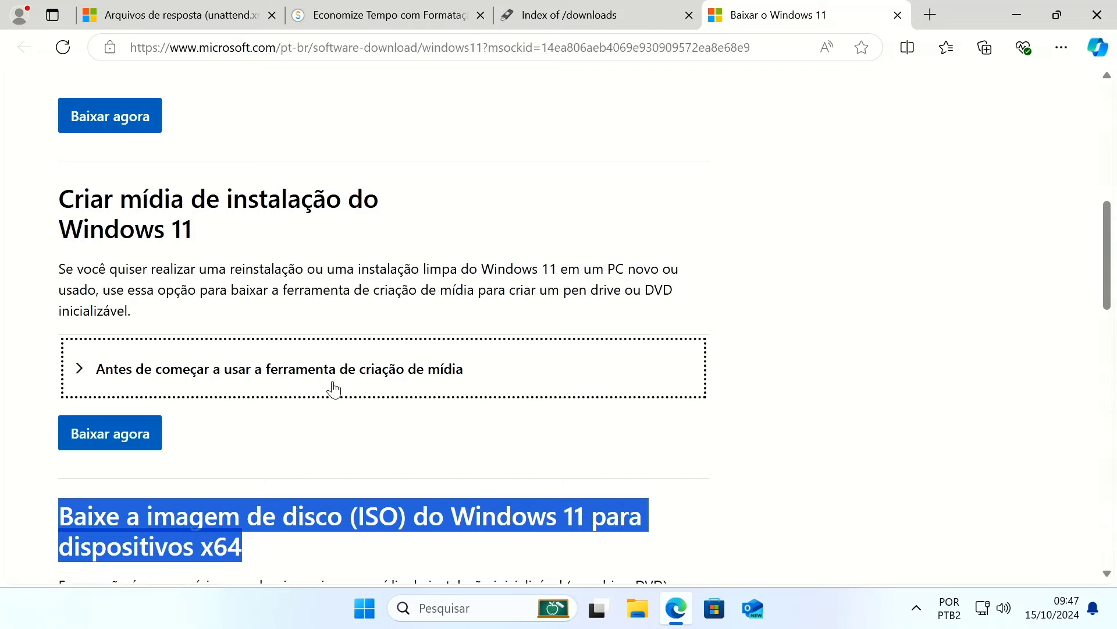
Step: Open the Rufus downloads listing and highlight the size and description of the Rufus 4.6 BETA entry
{"action": "left_click", "coordinate": [593, 14]}
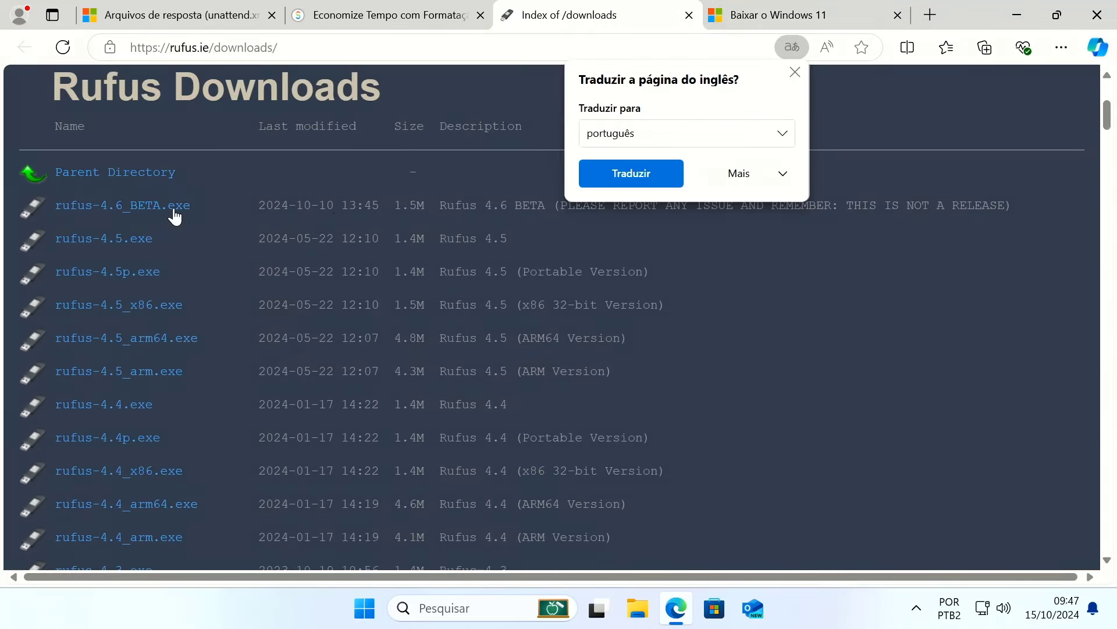
{"action": "left_click_drag", "start_coordinate": [394, 208], "coordinate": [943, 226]}
{"action": "left_click_drag", "start_coordinate": [1029, 224], "coordinate": [1029, 223]}
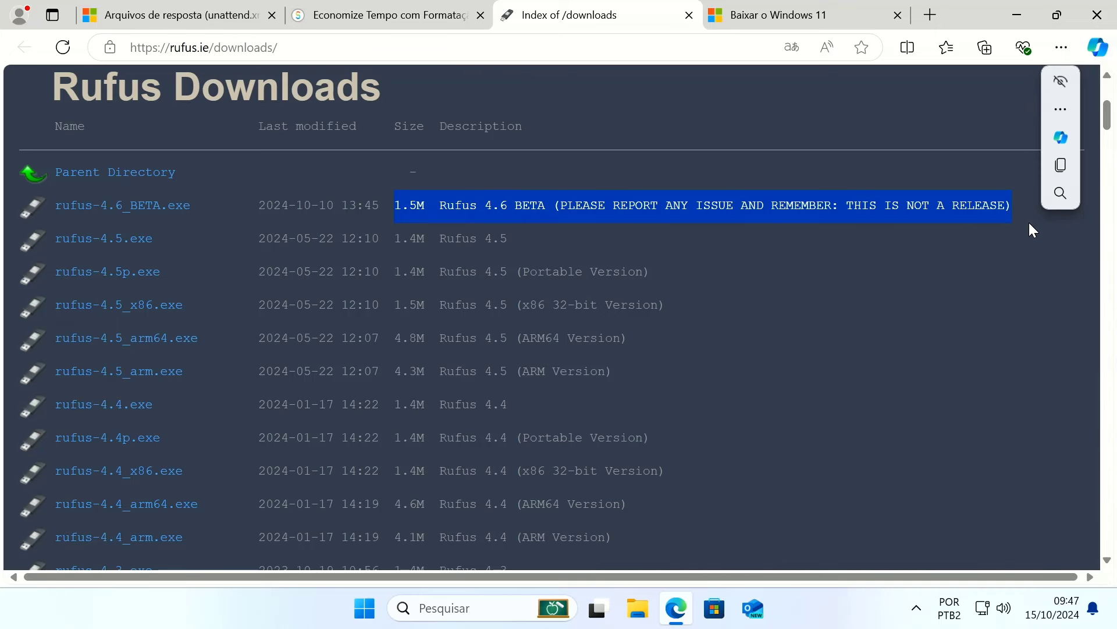
Step: Open the Microsoft Learn article on answer files (unattend.xml), highlight its title and clear the selection
{"action": "left_click", "coordinate": [826, 8]}
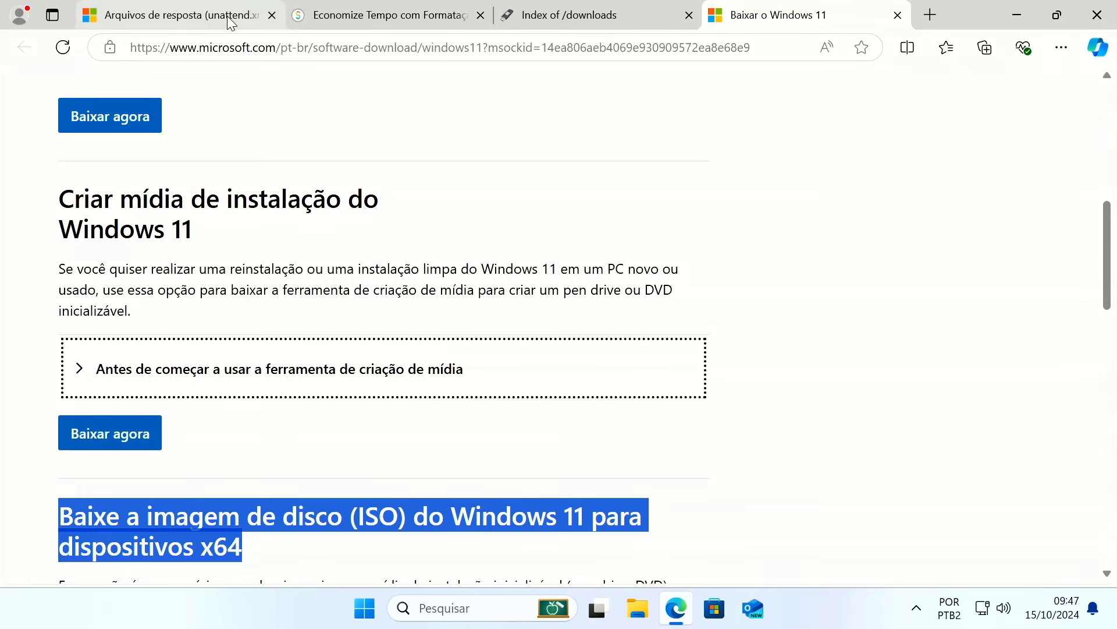
{"action": "mouse_move", "coordinate": [231, 22]}
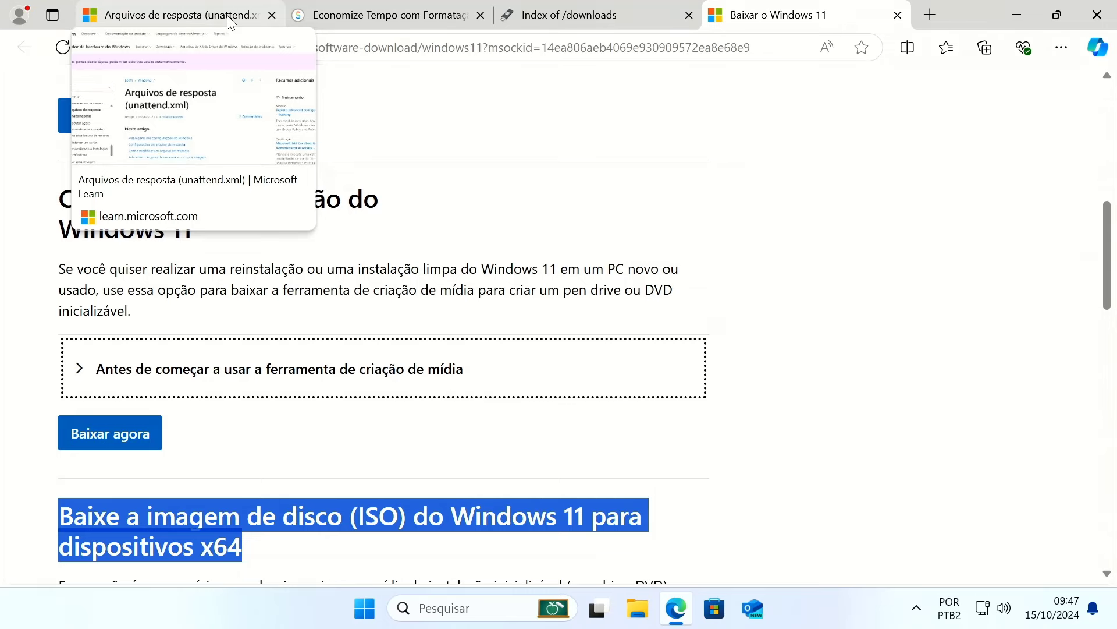
{"action": "left_click", "coordinate": [231, 22]}
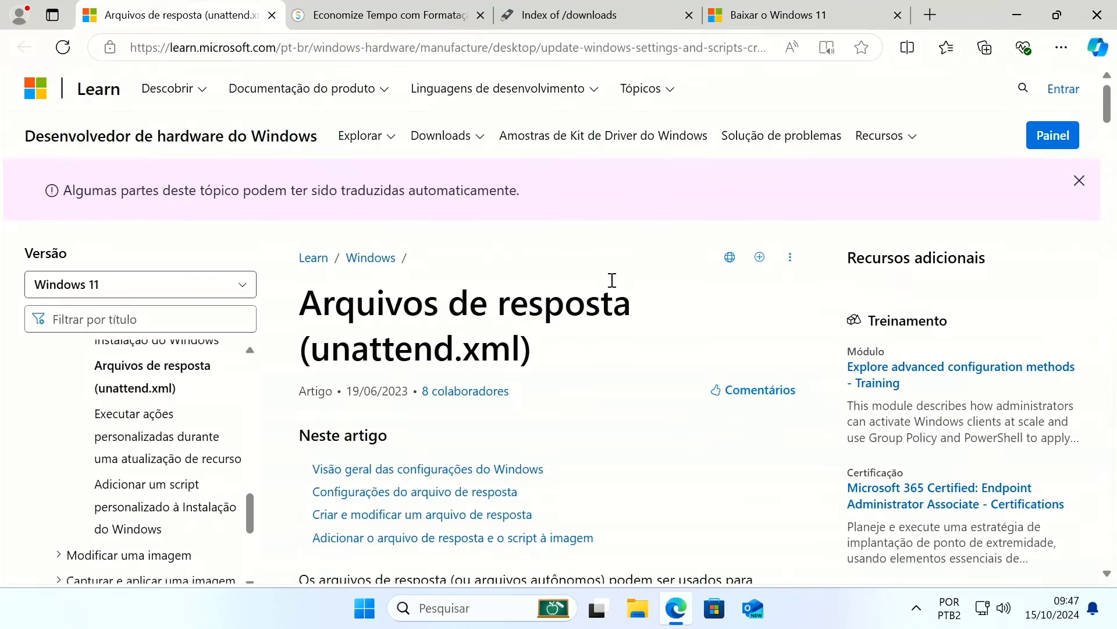
{"action": "left_click_drag", "start_coordinate": [581, 340], "coordinate": [305, 291]}
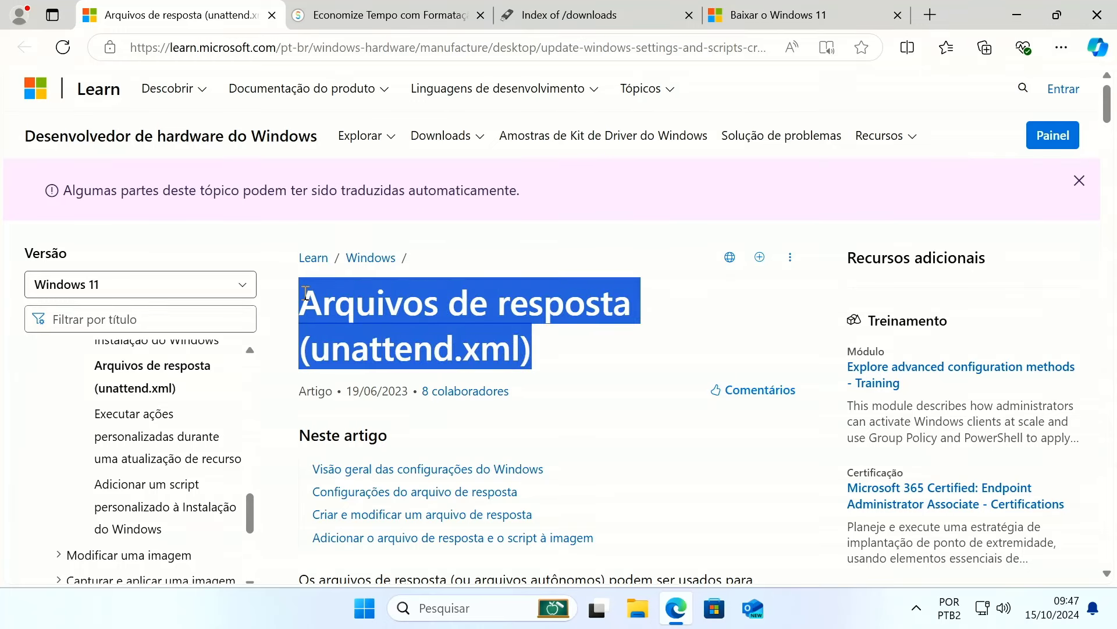
{"action": "left_click", "coordinate": [338, 358]}
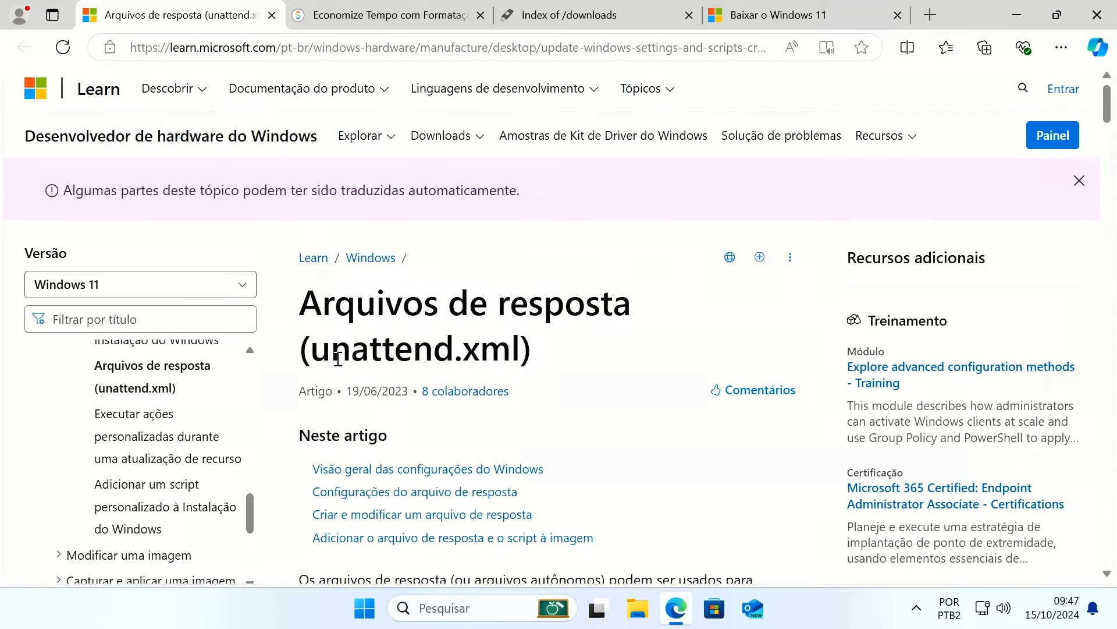
Step: Highlight unattend.xml in the article title and the introductory passages on modifying Windows settings and running scripts
{"action": "left_click_drag", "start_coordinate": [314, 359], "coordinate": [526, 359]}
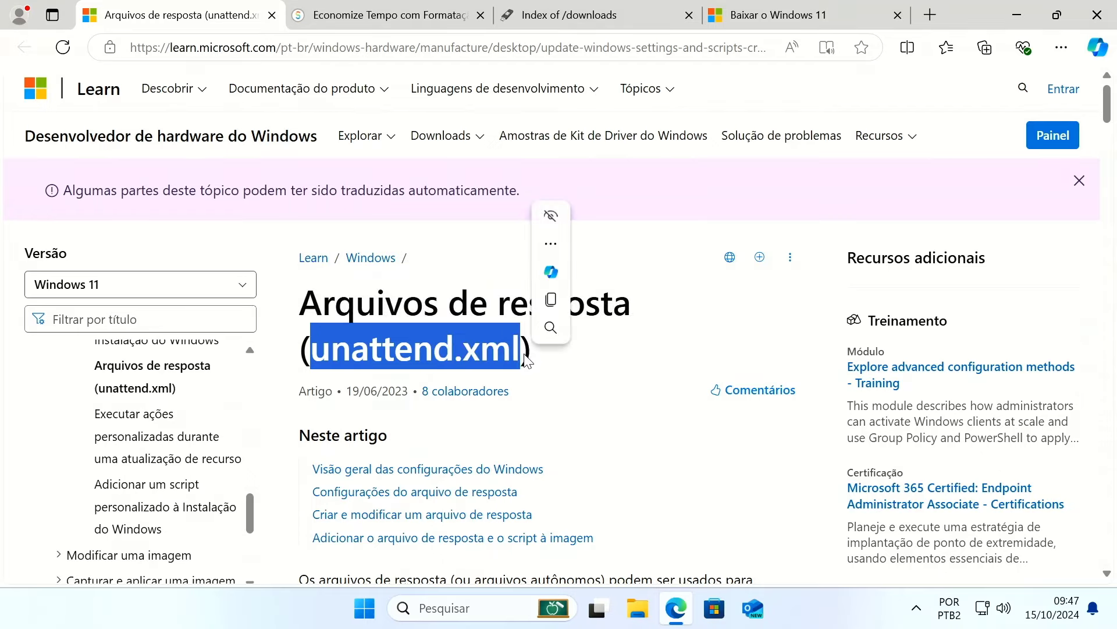
{"action": "scroll", "coordinate": [525, 360], "scroll_direction": "down", "scroll_amount": 5}
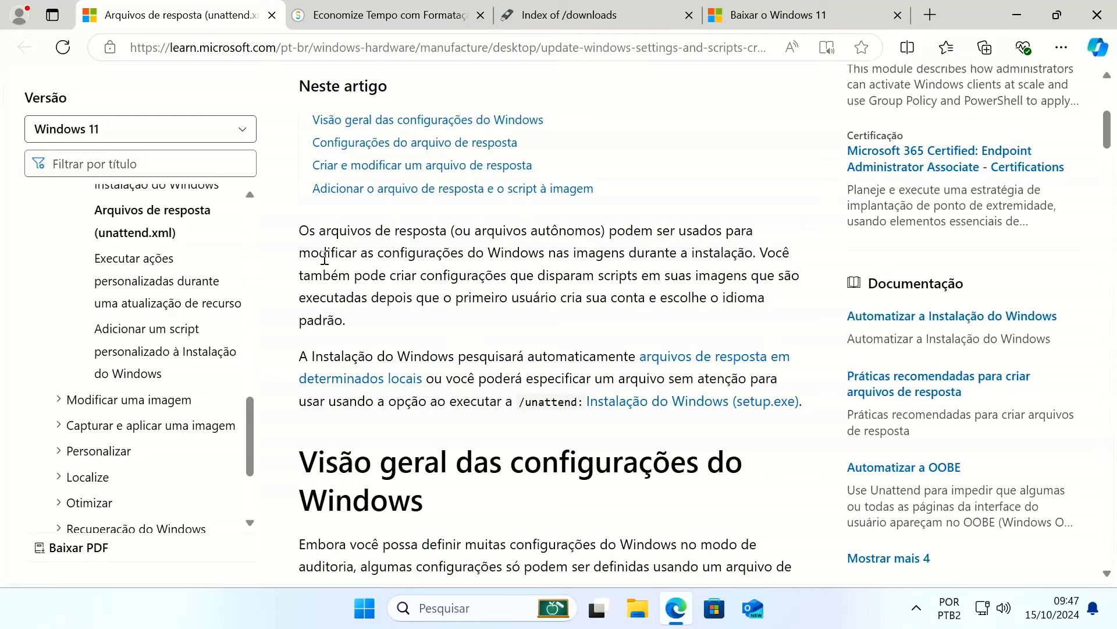
{"action": "left_click_drag", "start_coordinate": [299, 254], "coordinate": [755, 256]}
{"action": "left_click", "coordinate": [365, 253]}
{"action": "left_click_drag", "start_coordinate": [366, 253], "coordinate": [301, 255]}
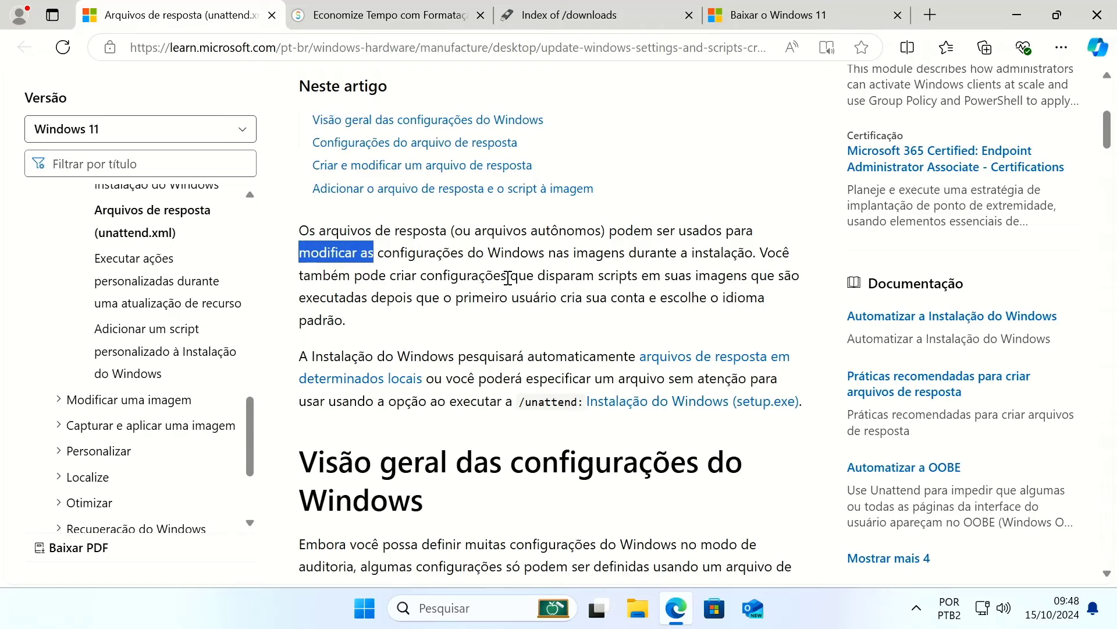
{"action": "left_click_drag", "start_coordinate": [508, 278], "coordinate": [705, 299]}
Step: Skim the article's settings overview and configuration pass descriptions, then return to its title
{"action": "scroll", "coordinate": [634, 320], "scroll_direction": "down", "scroll_amount": 7}
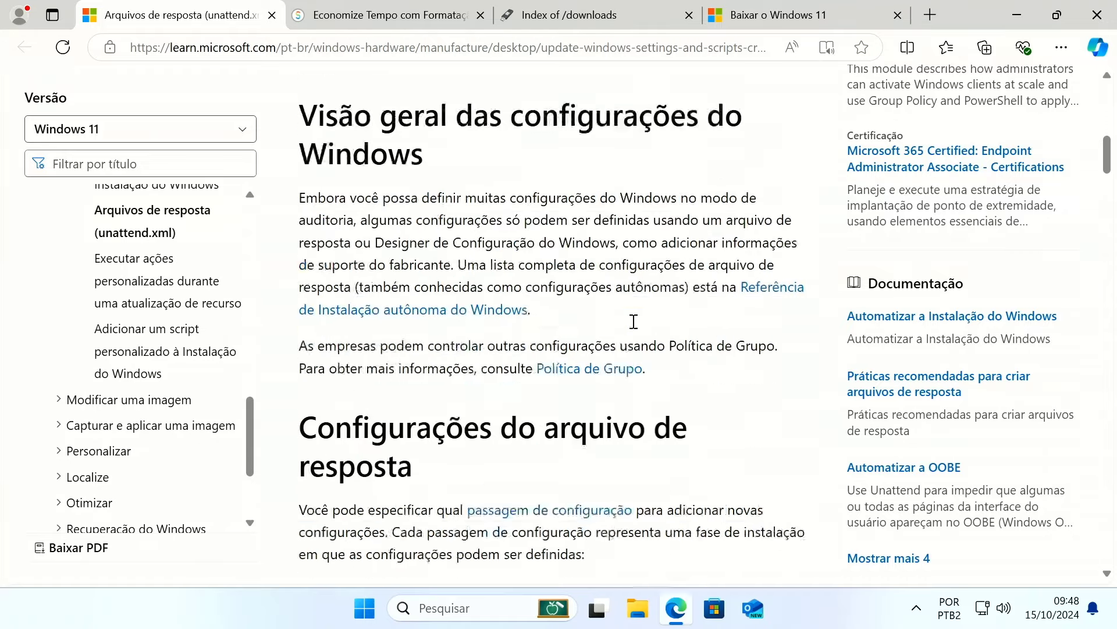
{"action": "scroll", "coordinate": [631, 319], "scroll_direction": "down", "scroll_amount": 5}
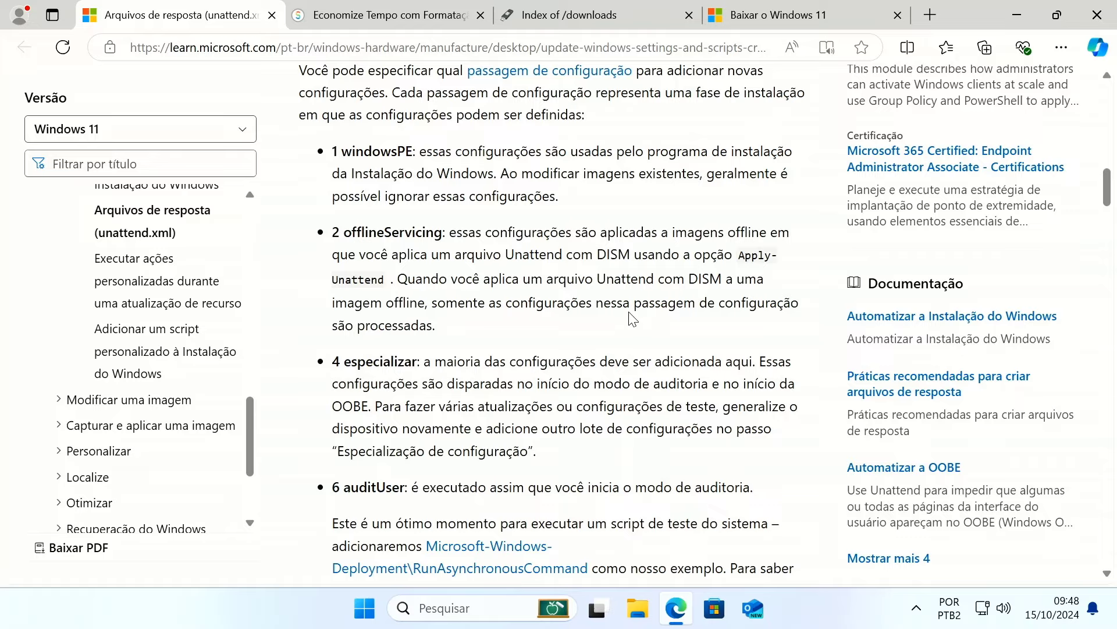
{"action": "scroll", "coordinate": [632, 319], "scroll_direction": "down", "scroll_amount": 10}
{"action": "scroll", "coordinate": [631, 309], "scroll_direction": "up", "scroll_amount": 7}
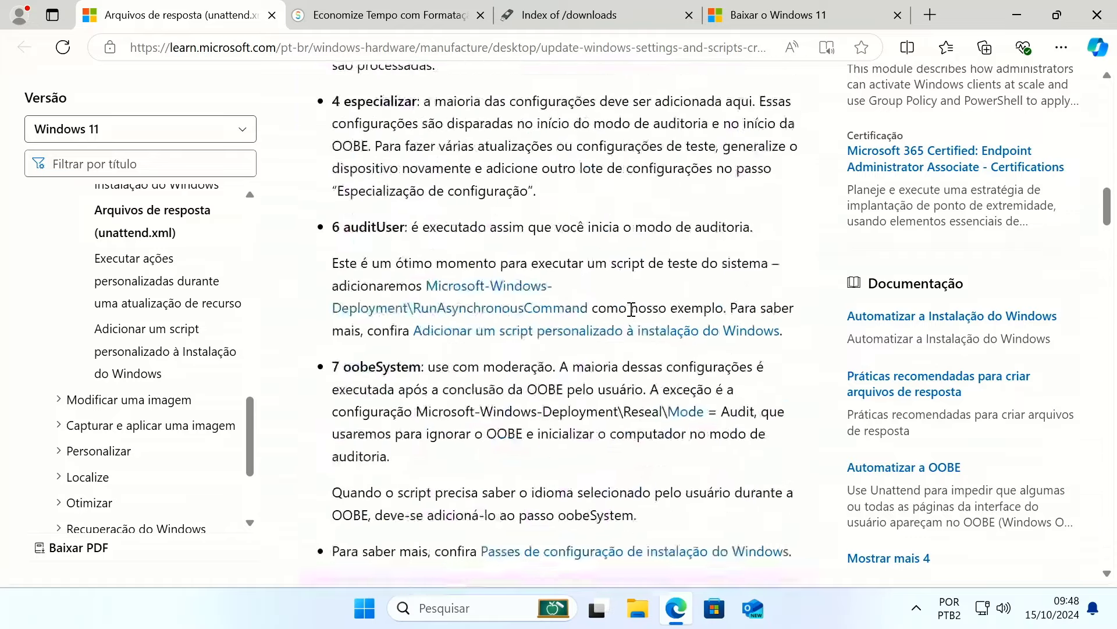
{"action": "scroll", "coordinate": [633, 313], "scroll_direction": "up", "scroll_amount": 8}
{"action": "scroll", "coordinate": [633, 314], "scroll_direction": "up", "scroll_amount": 5}
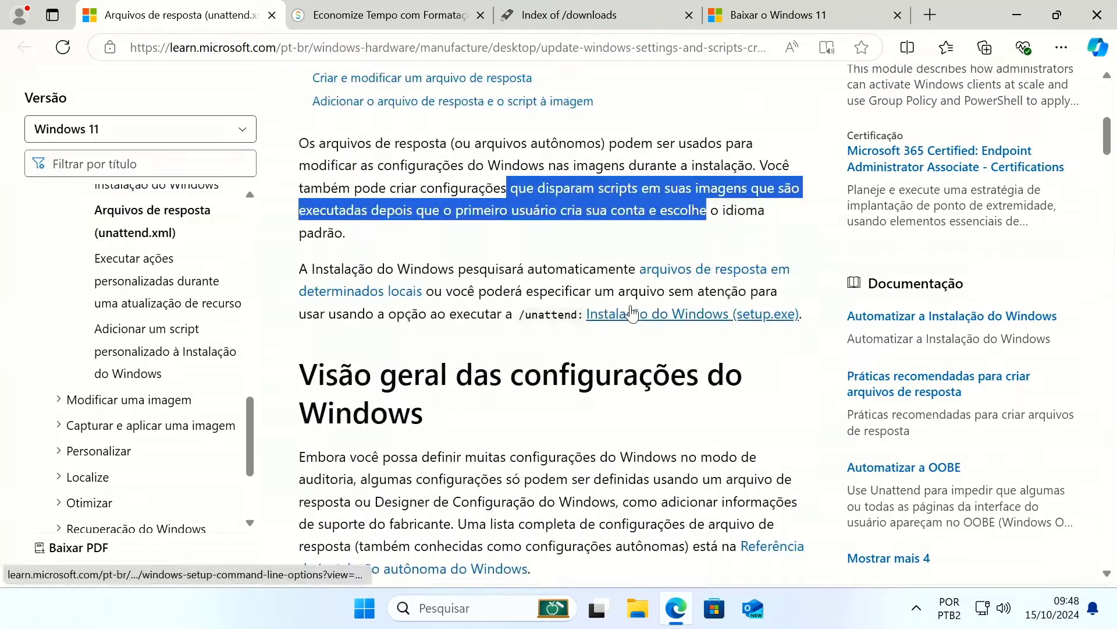
{"action": "scroll", "coordinate": [633, 315], "scroll_direction": "up", "scroll_amount": 4}
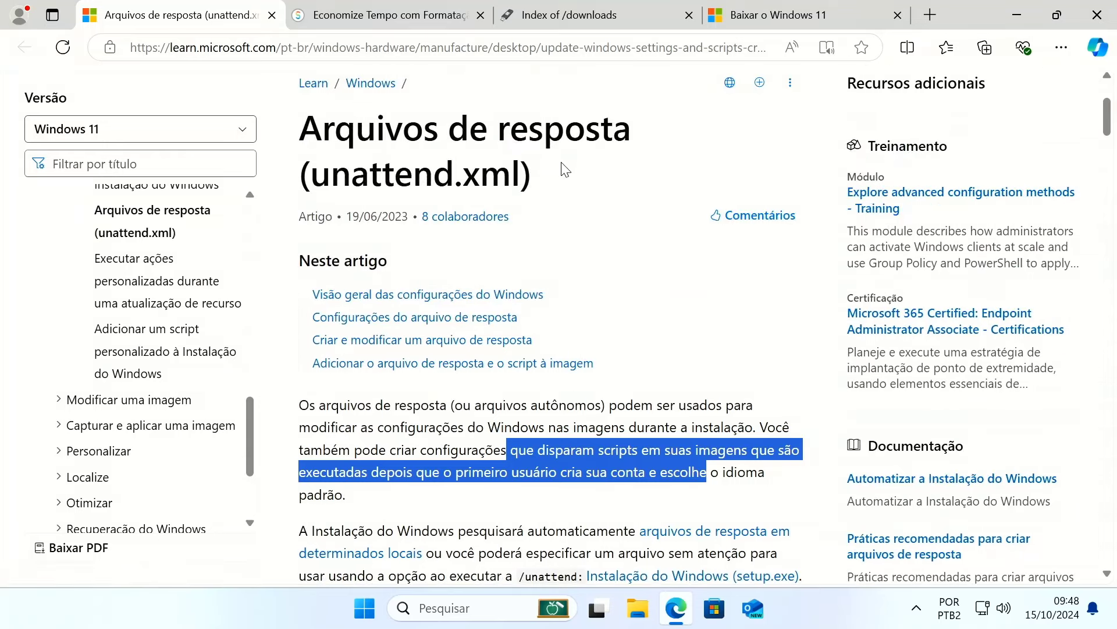
Step: Switch to Microsoft Store, search for "ru" and open the Rufus app page
{"action": "left_click", "coordinate": [774, 14]}
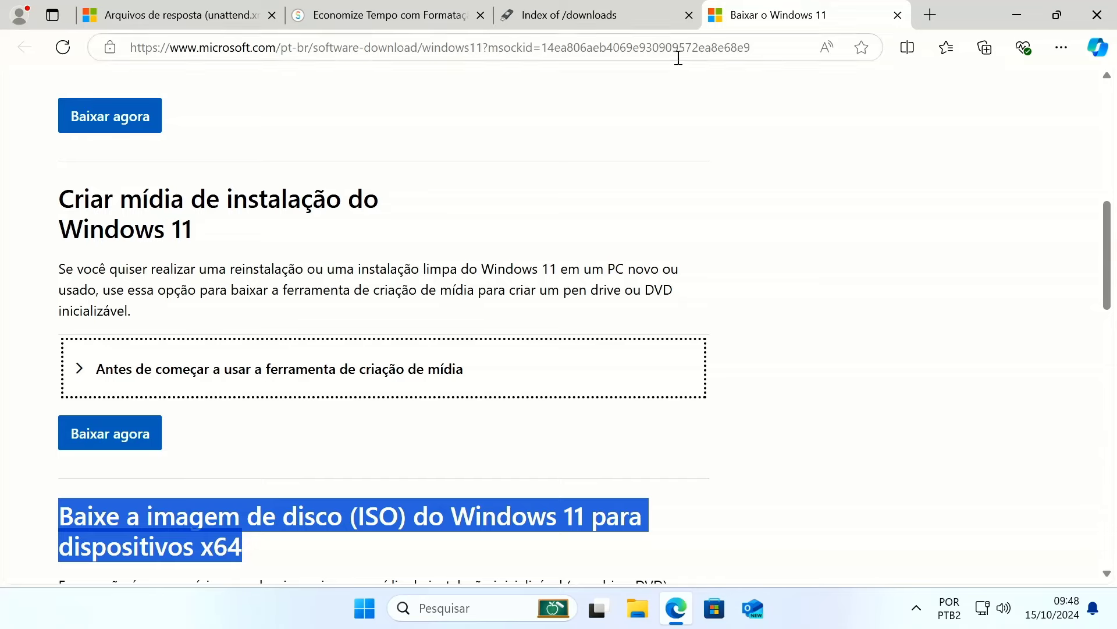
{"action": "left_click", "coordinate": [646, 20]}
{"action": "left_click", "coordinate": [715, 608]}
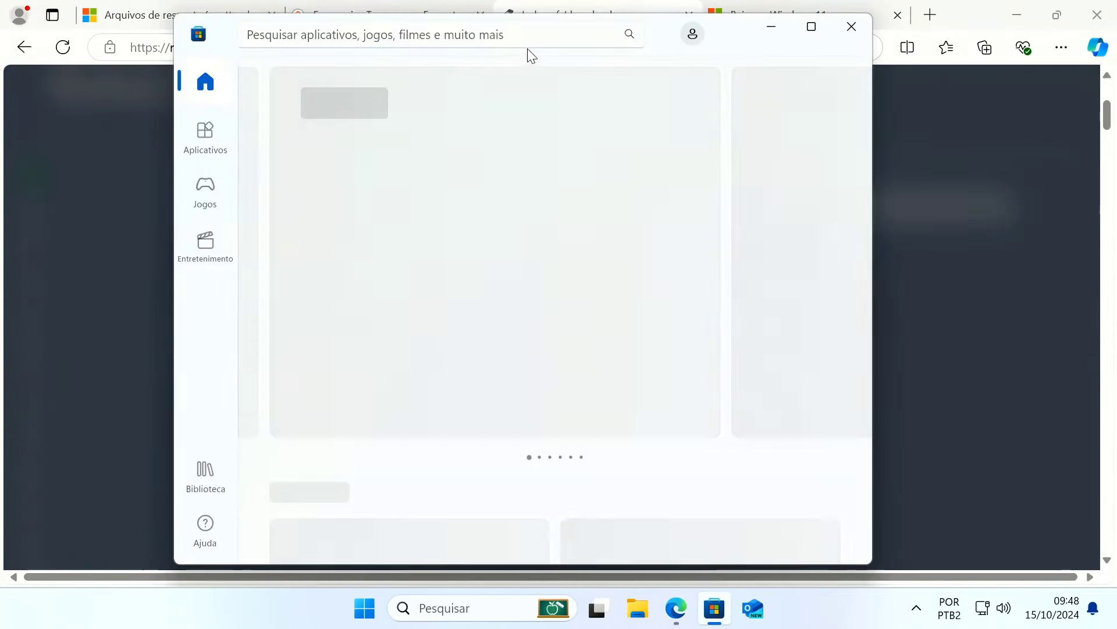
{"action": "left_click", "coordinate": [529, 36]}
{"action": "type", "text": "ru"}
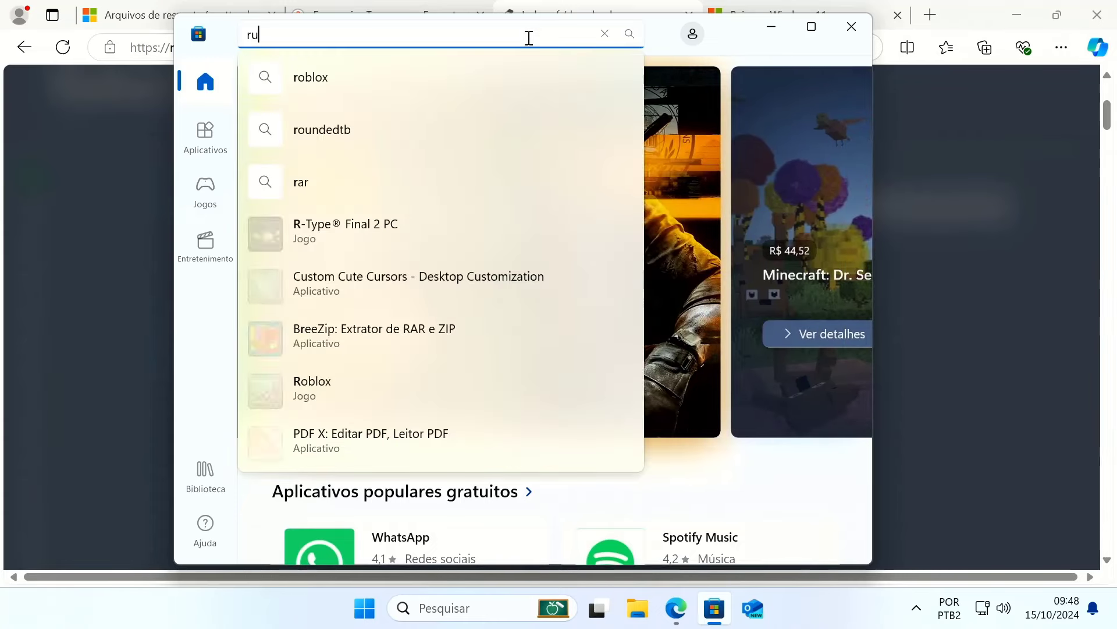
{"action": "left_click", "coordinate": [459, 232]}
Step: Launch Rufus from its store page and allow it to make changes to the device
{"action": "left_click", "coordinate": [546, 390]}
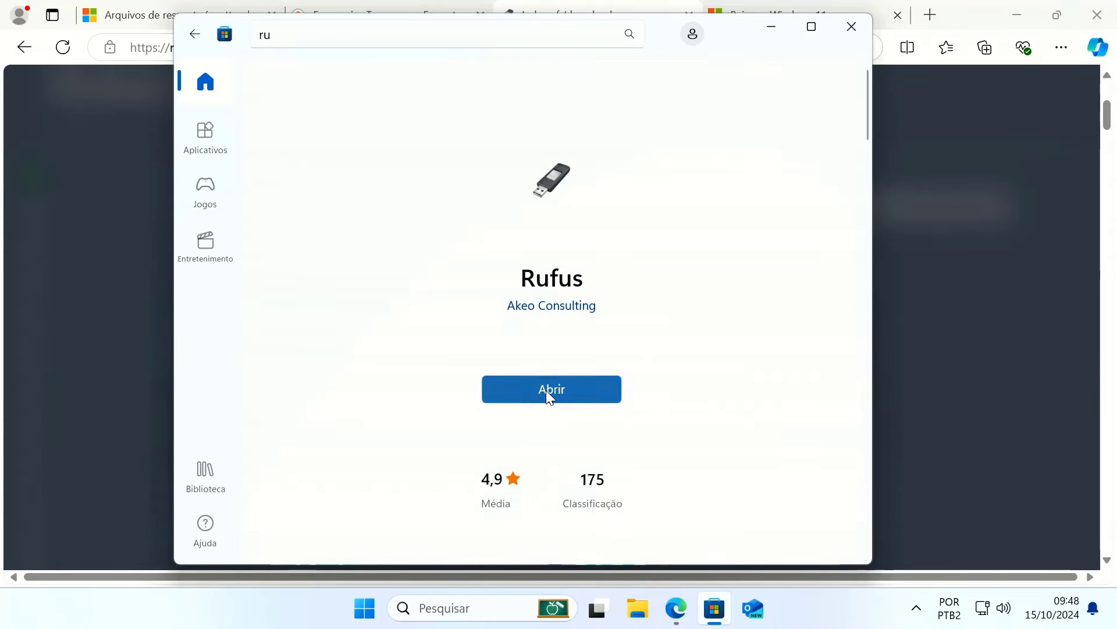
{"action": "left_click", "coordinate": [546, 442]}
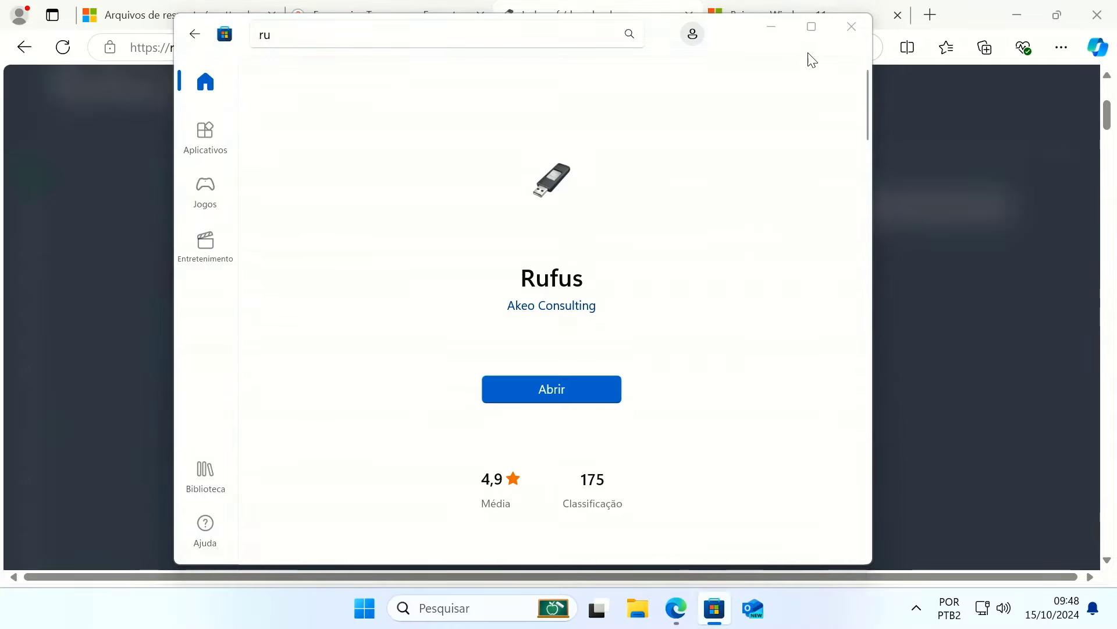
{"action": "left_click", "coordinate": [774, 25]}
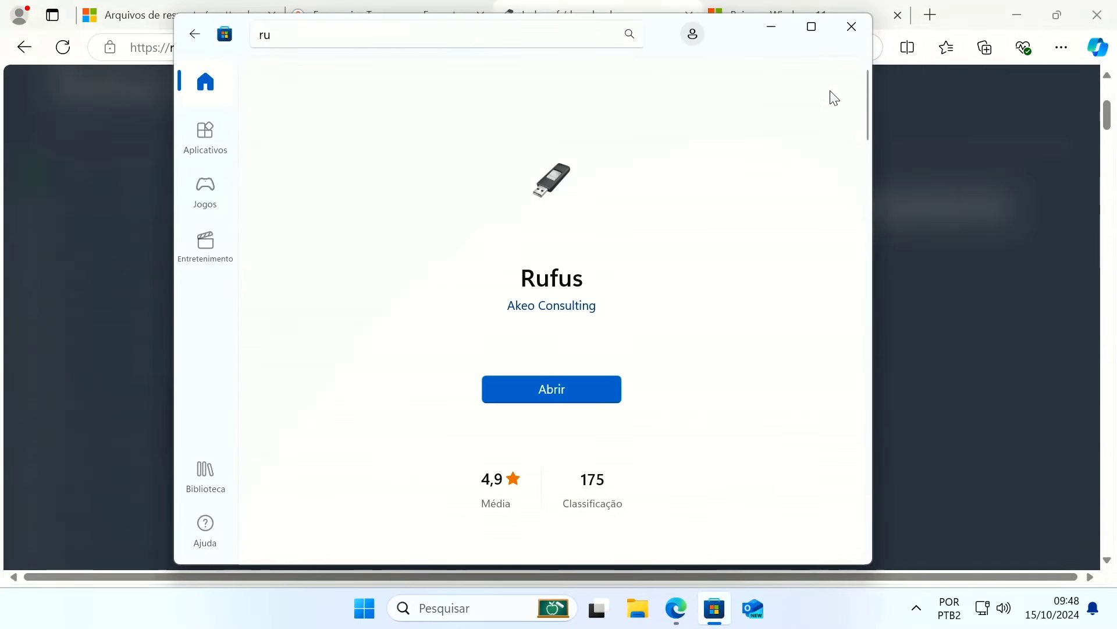
{"action": "left_click", "coordinate": [596, 398]}
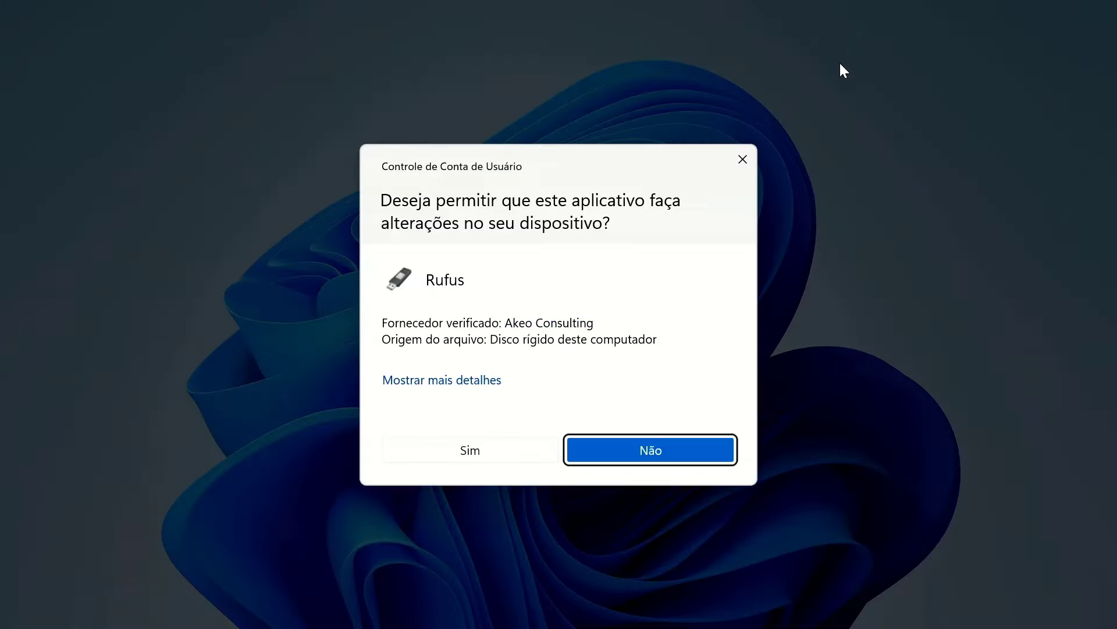
{"action": "left_click", "coordinate": [522, 460]}
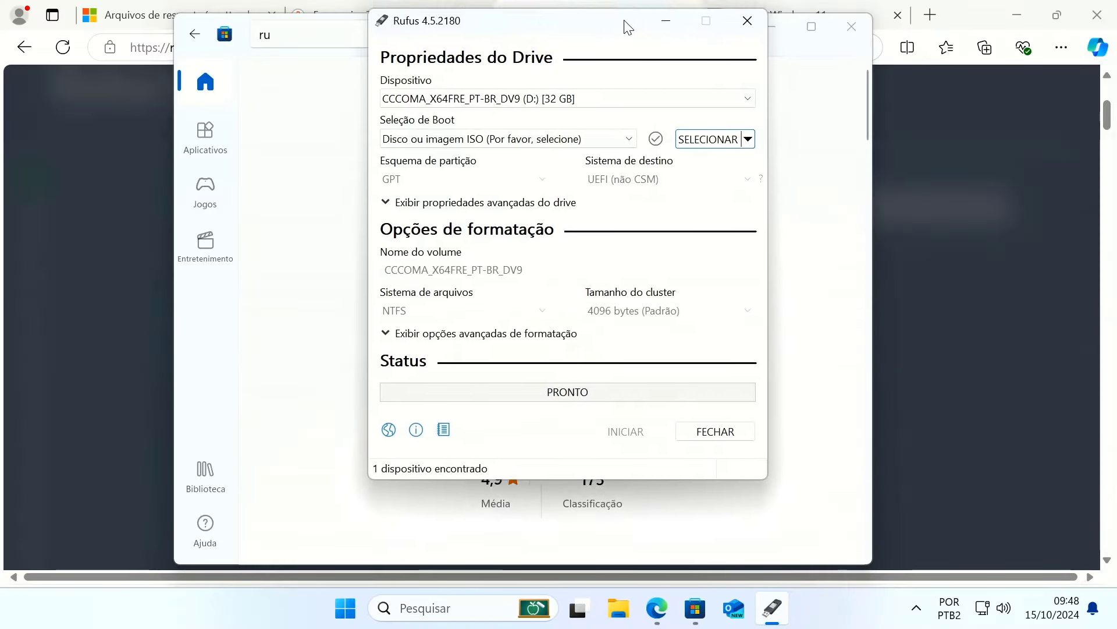
Step: Review the x64 ISO section and 64-bit download on the Windows 11 download page, then minimize the browser
{"action": "left_click", "coordinate": [858, 25]}
{"action": "scroll", "coordinate": [482, 362], "scroll_direction": "down", "scroll_amount": 10}
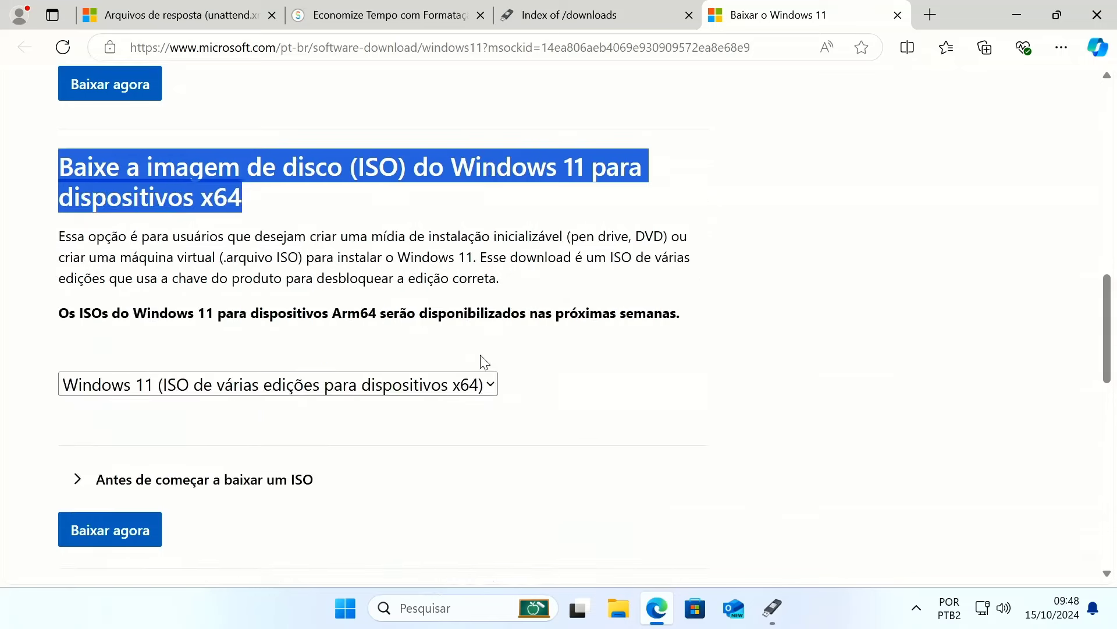
{"action": "scroll", "coordinate": [344, 251], "scroll_direction": "down", "scroll_amount": 5}
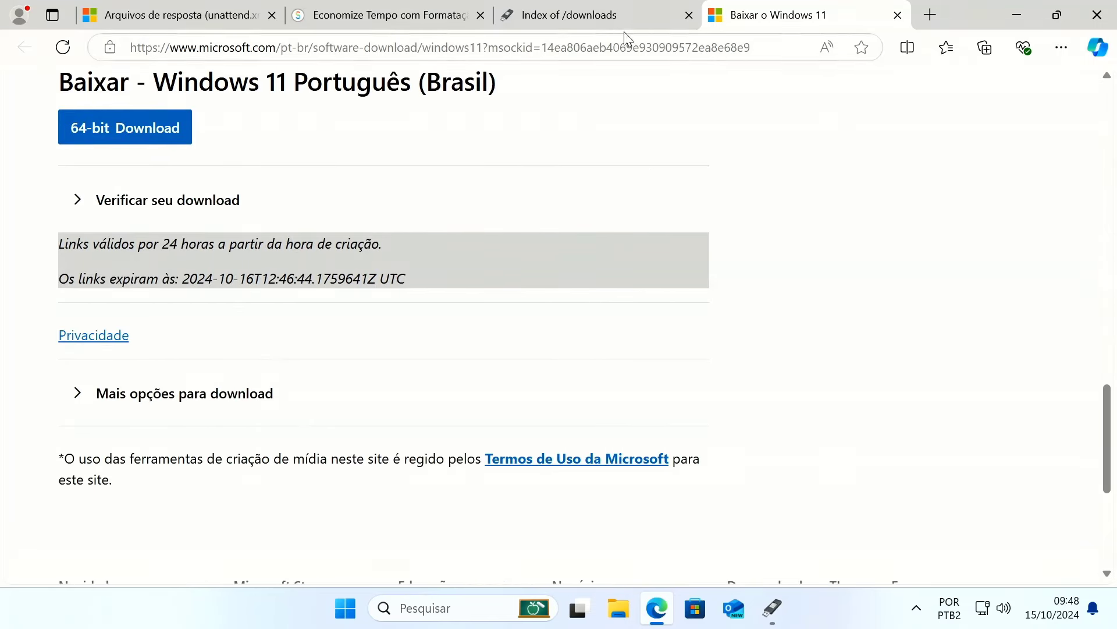
{"action": "left_click", "coordinate": [1017, 17]}
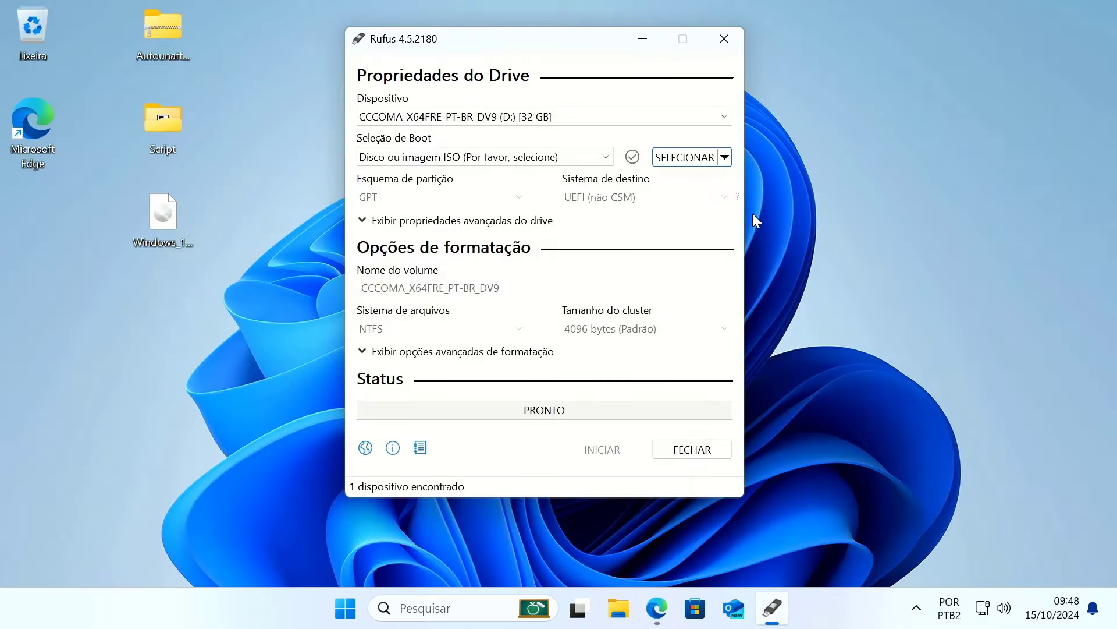
Step: Move the Rufus window clear of the desktop icons and reposition the Autounattend_remove_blotwares archive on the desktop
{"action": "left_click_drag", "start_coordinate": [580, 46], "coordinate": [935, 31]}
{"action": "left_click", "coordinate": [229, 35]}
{"action": "key", "text": "ctrl+a"}
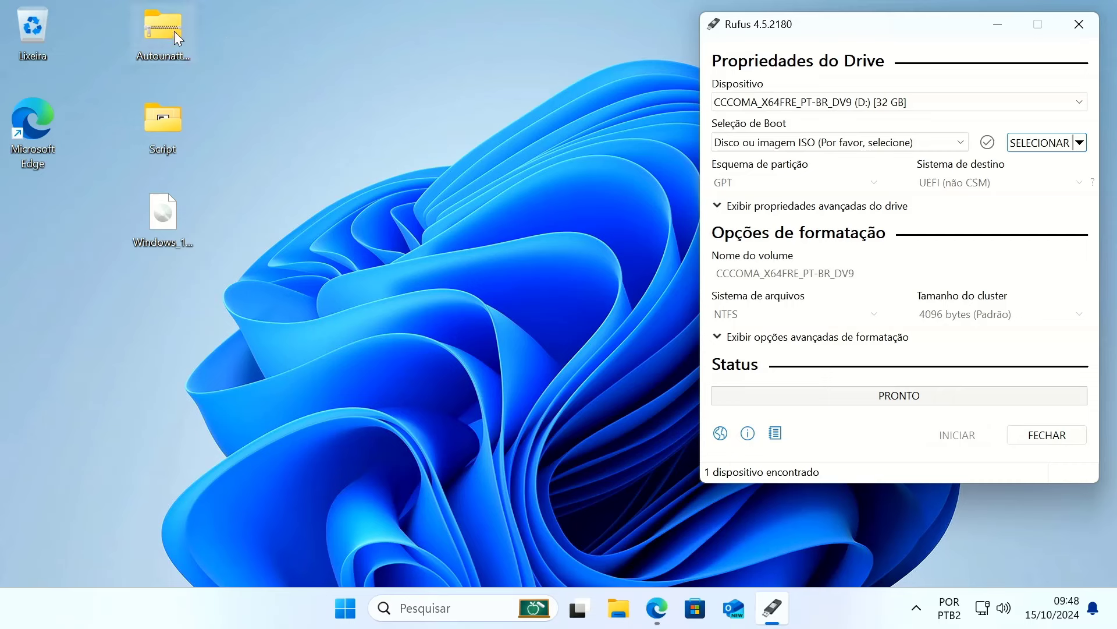
{"action": "left_click_drag", "start_coordinate": [174, 30], "coordinate": [400, 263]}
{"action": "left_click", "coordinate": [370, 190]}
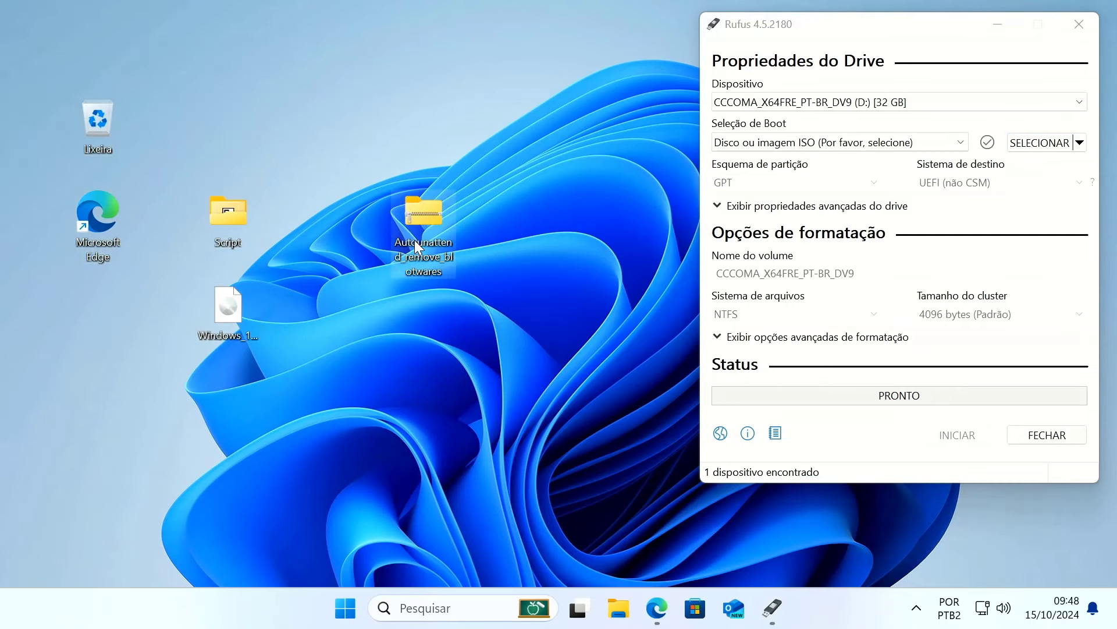
Step: Extract the Autounattend_remove_blotwares archive and open the extracted inner folder containing the Autounattend file
{"action": "right_click", "coordinate": [415, 242]}
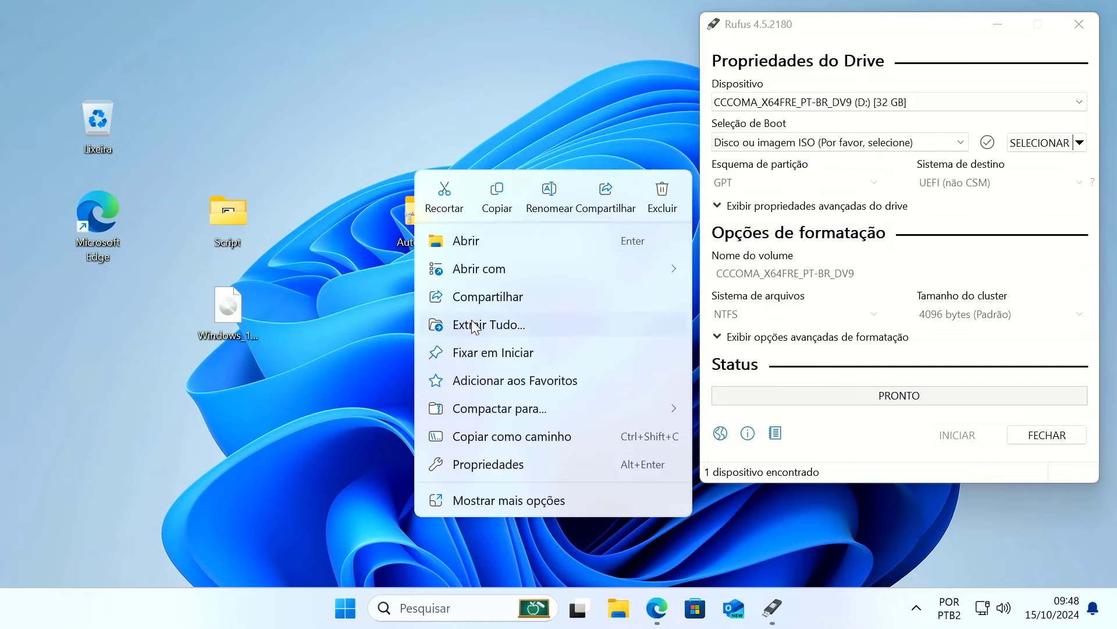
{"action": "left_click", "coordinate": [471, 322]}
{"action": "left_click", "coordinate": [687, 485]}
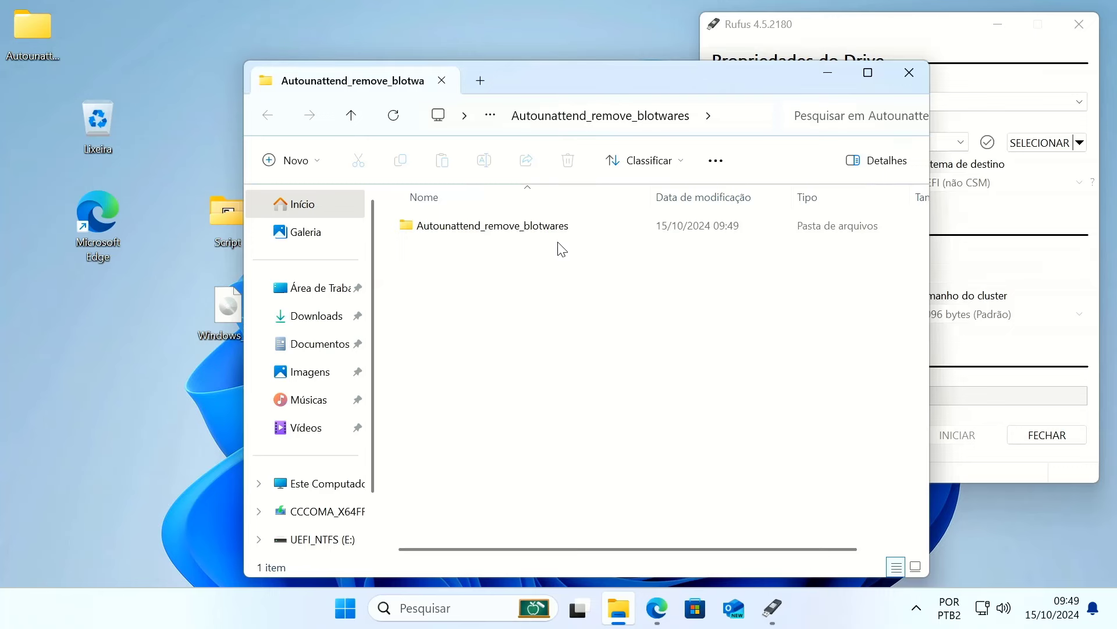
{"action": "left_click", "coordinate": [555, 232]}
{"action": "double_click", "coordinate": [554, 233]}
{"action": "left_click_drag", "start_coordinate": [526, 285], "coordinate": [483, 251]}
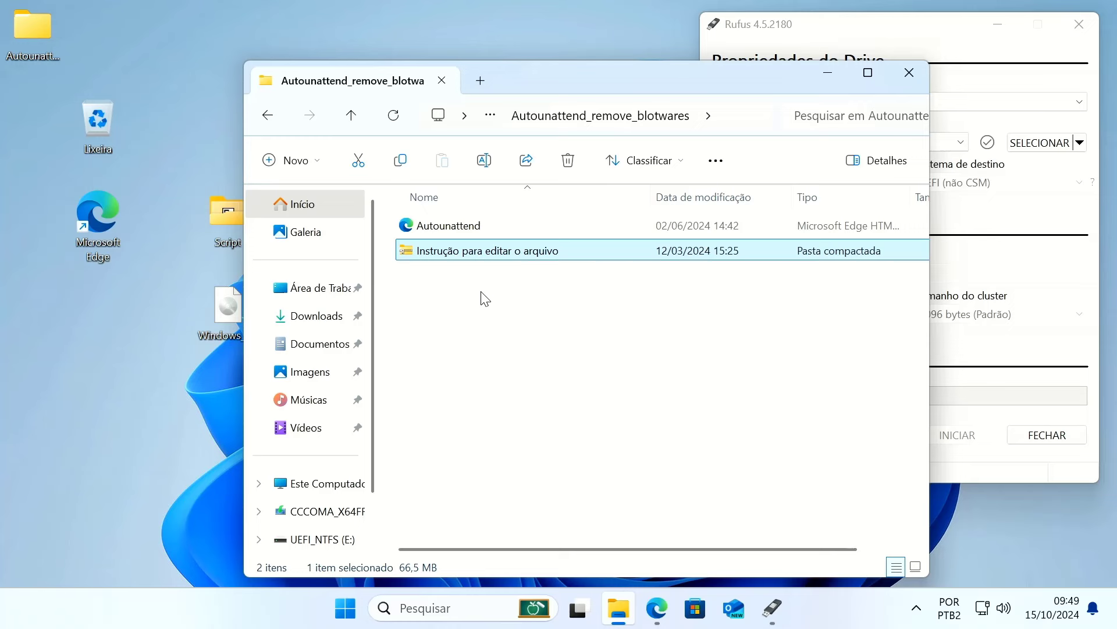
Step: Open the Autounattend file for editing in Notepad and move its window beside the desktop icons
{"action": "right_click", "coordinate": [466, 233]}
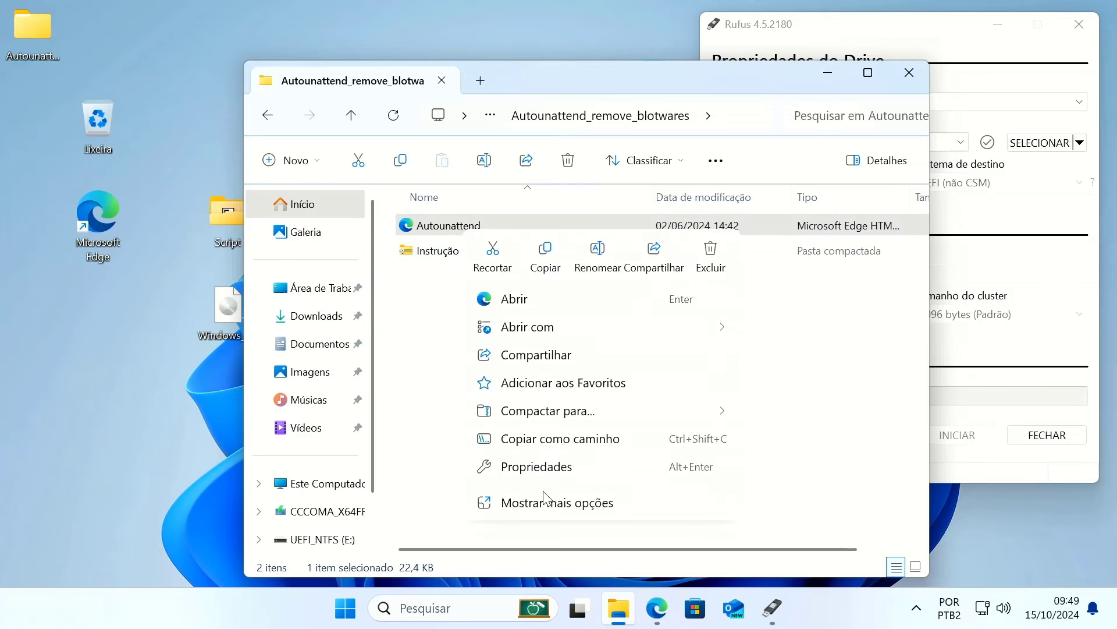
{"action": "left_click", "coordinate": [547, 504]}
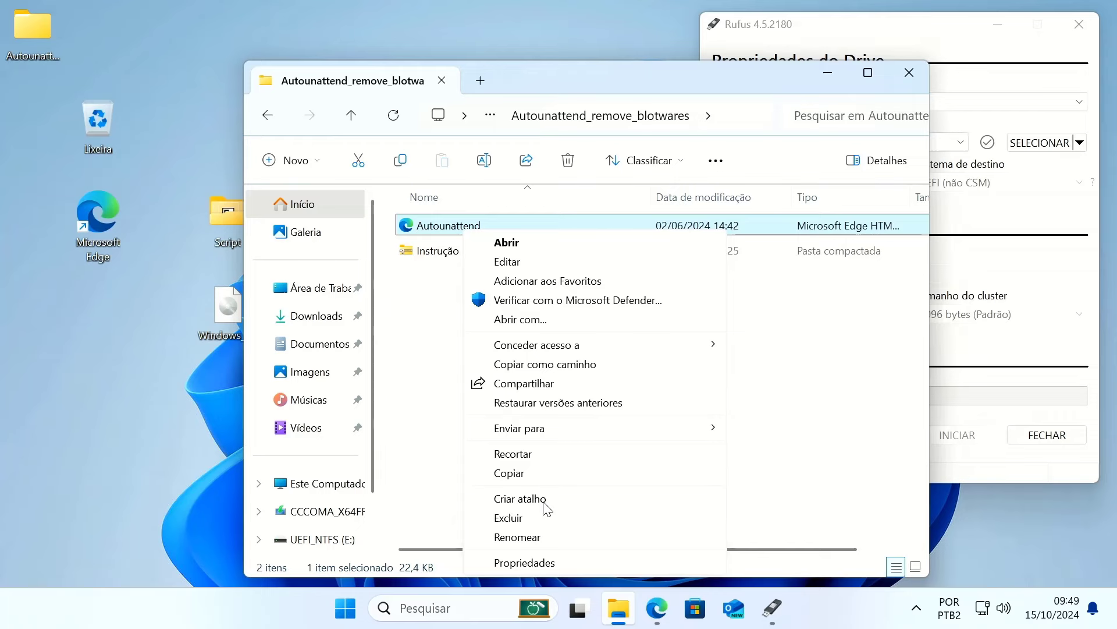
{"action": "left_click", "coordinate": [522, 266]}
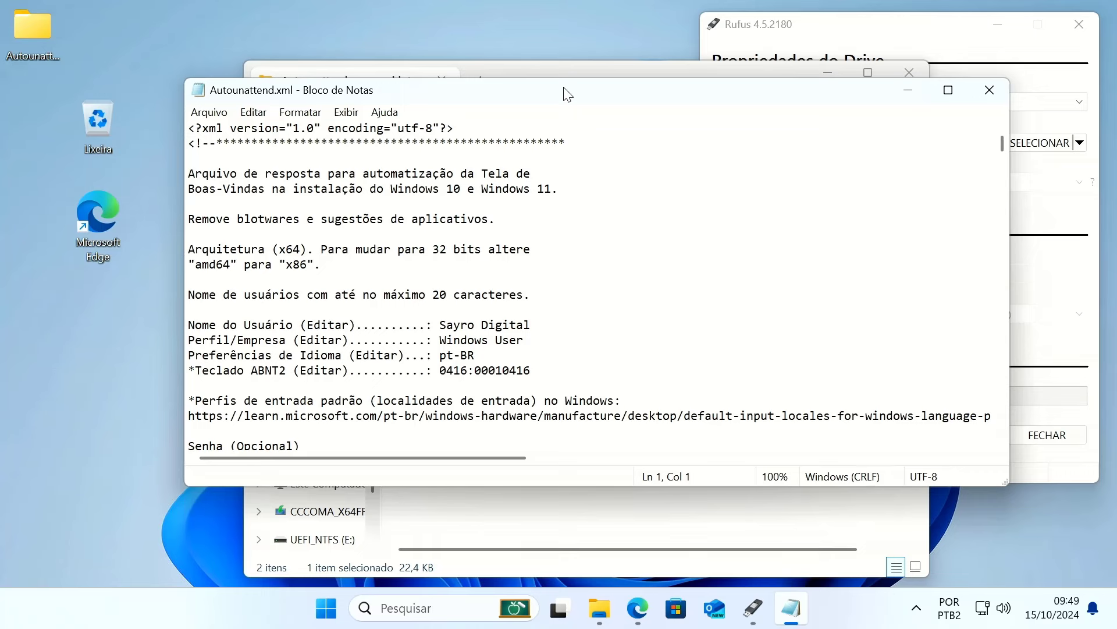
{"action": "left_click_drag", "start_coordinate": [569, 93], "coordinate": [698, 76]}
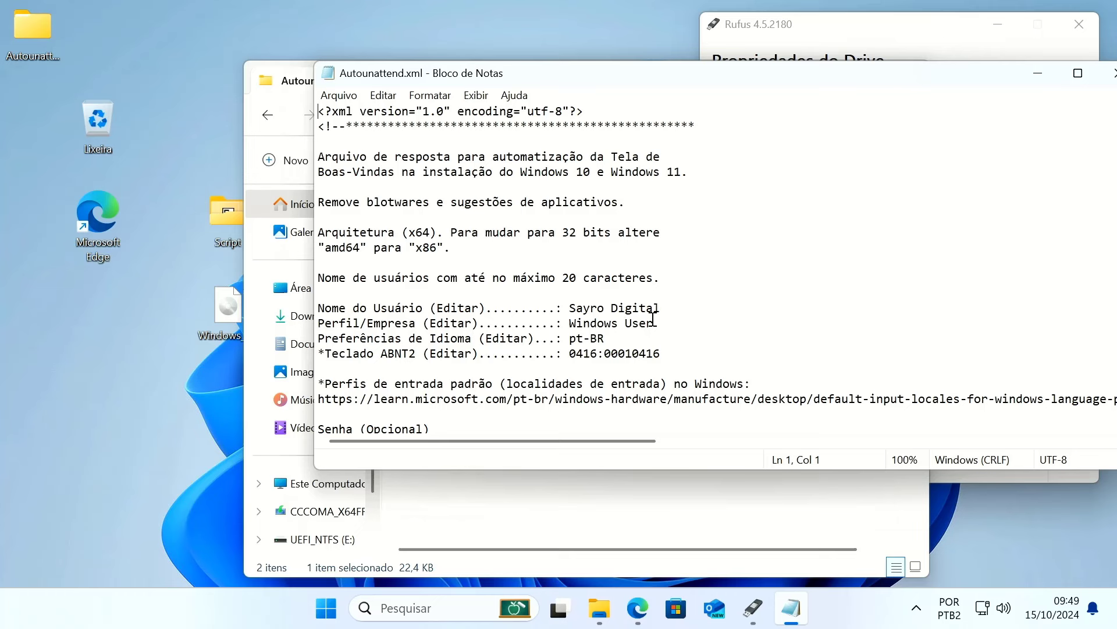
Step: Highlight the user name and Perfil/Empresa entries in the header comments of Autounattend.xml
{"action": "left_click_drag", "start_coordinate": [661, 309], "coordinate": [567, 310]}
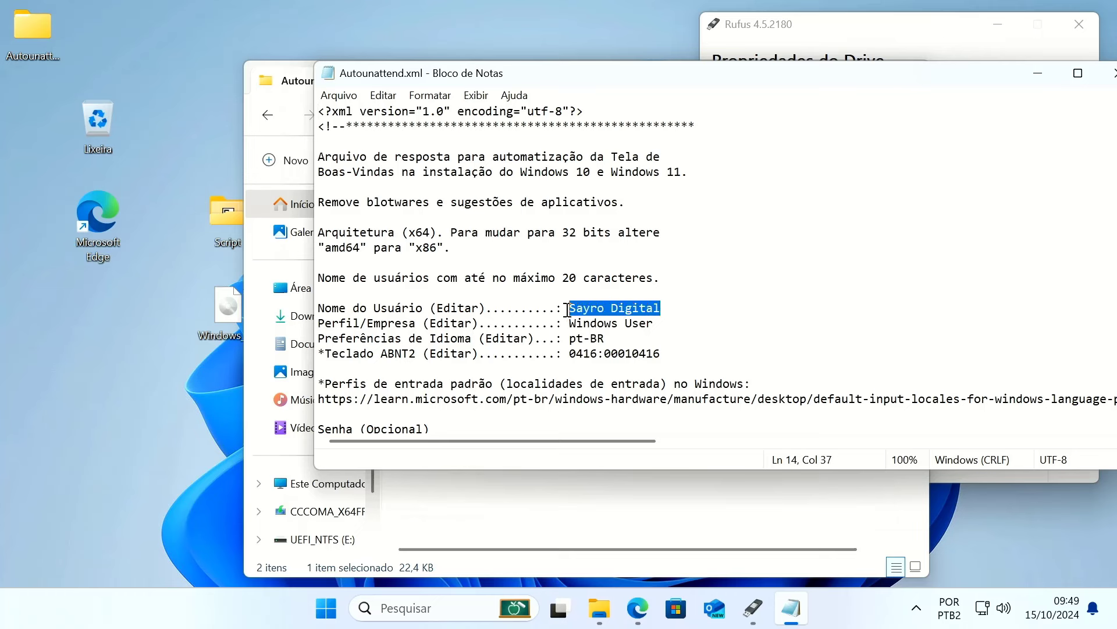
{"action": "left_click_drag", "start_coordinate": [656, 324], "coordinate": [472, 324]}
{"action": "left_click_drag", "start_coordinate": [341, 324], "coordinate": [440, 324]}
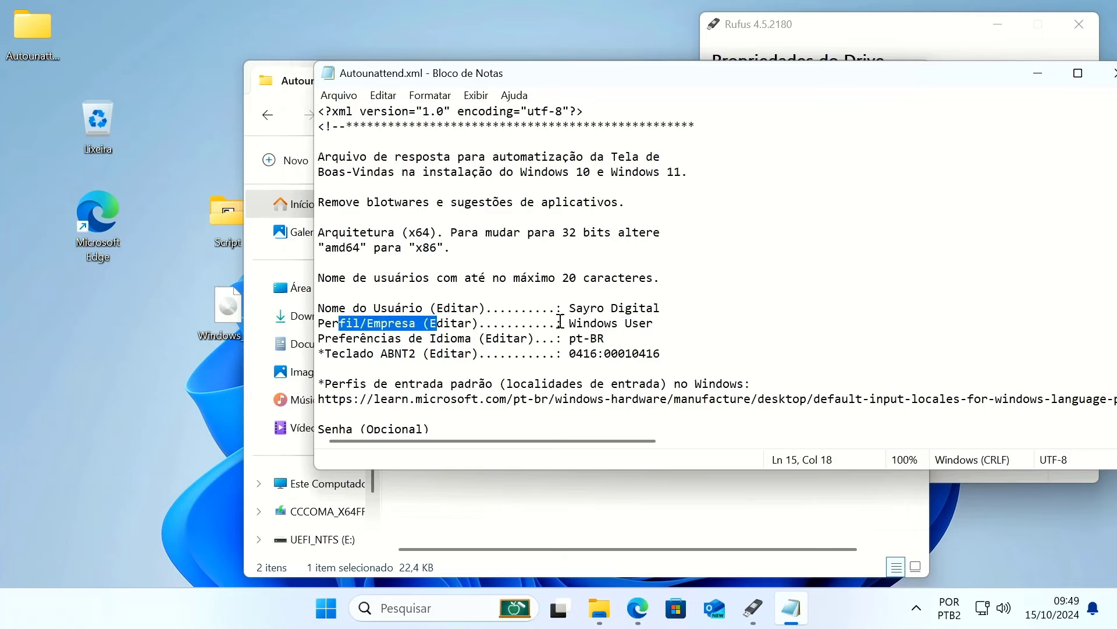
{"action": "mouse_move", "coordinate": [570, 324]}
{"action": "left_mouse_down"}
{"action": "mouse_move", "coordinate": [658, 323]}
{"action": "mouse_move", "coordinate": [568, 308]}
{"action": "mouse_move", "coordinate": [584, 308]}
{"action": "left_mouse_up"}
{"action": "left_click", "coordinate": [605, 307]}
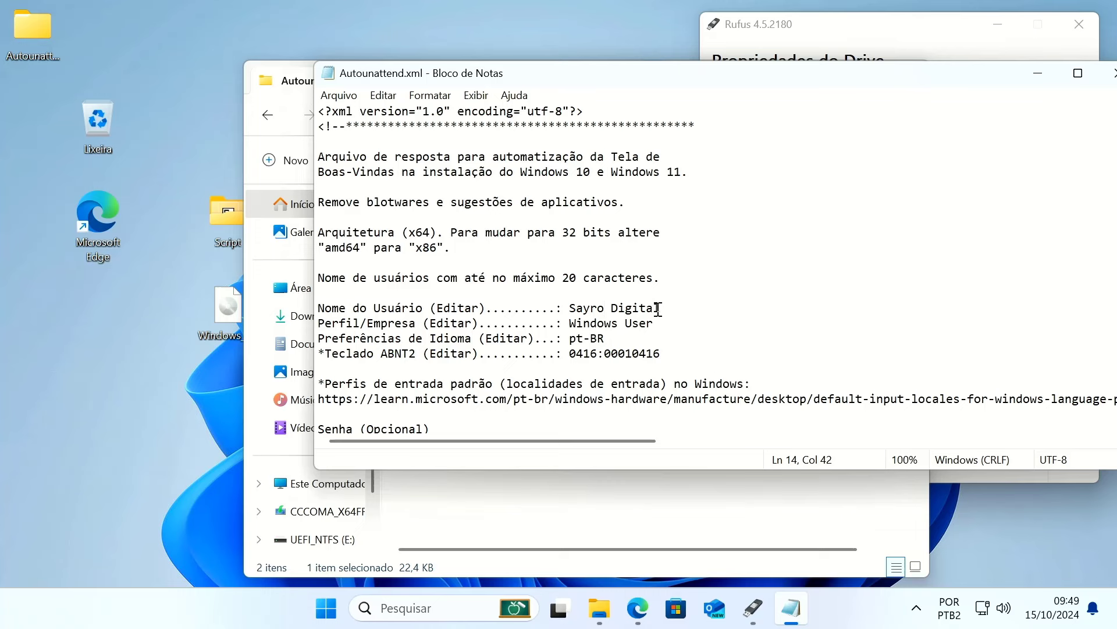
Step: Replace every occurrence of the sample user name in Autounattend.xml with the user's own first name
{"action": "left_click_drag", "start_coordinate": [660, 308], "coordinate": [572, 307]}
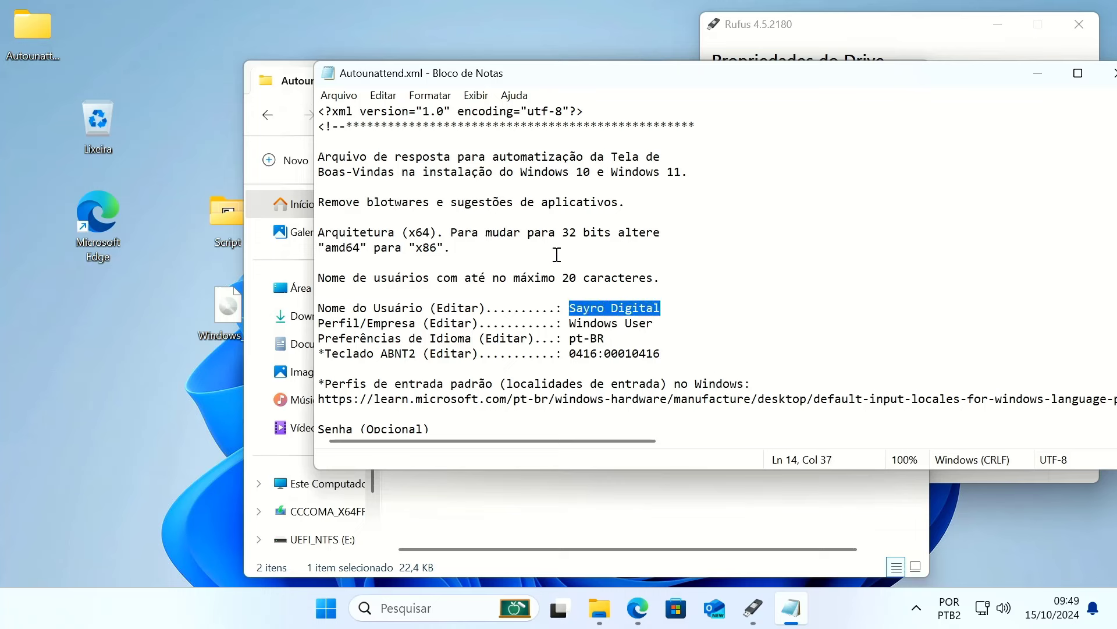
{"action": "left_click", "coordinate": [383, 95]}
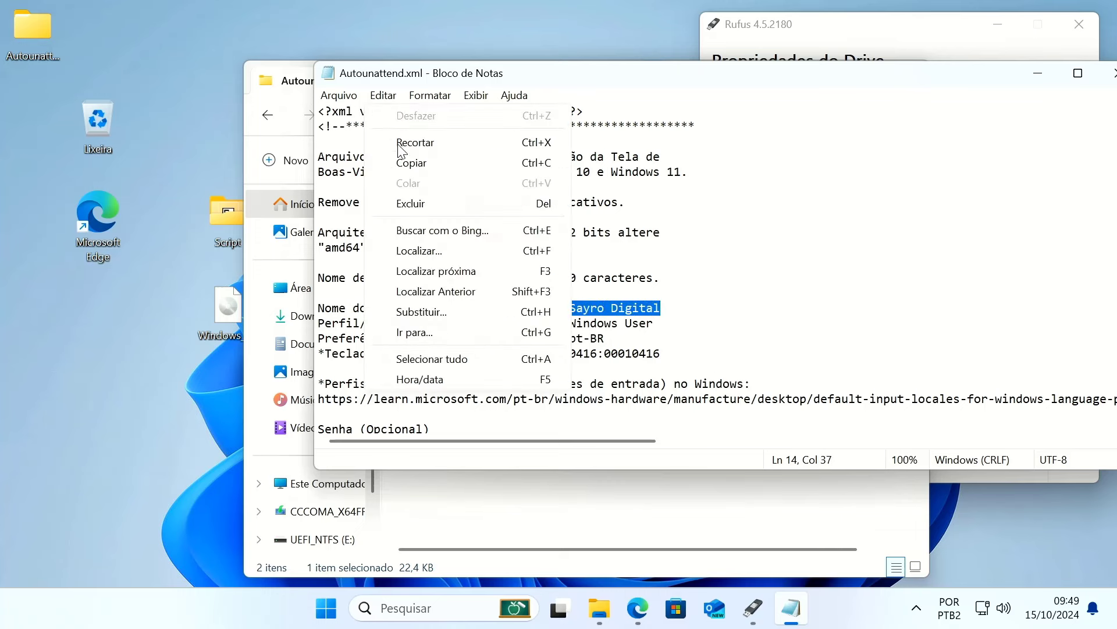
{"action": "left_click", "coordinate": [430, 313]}
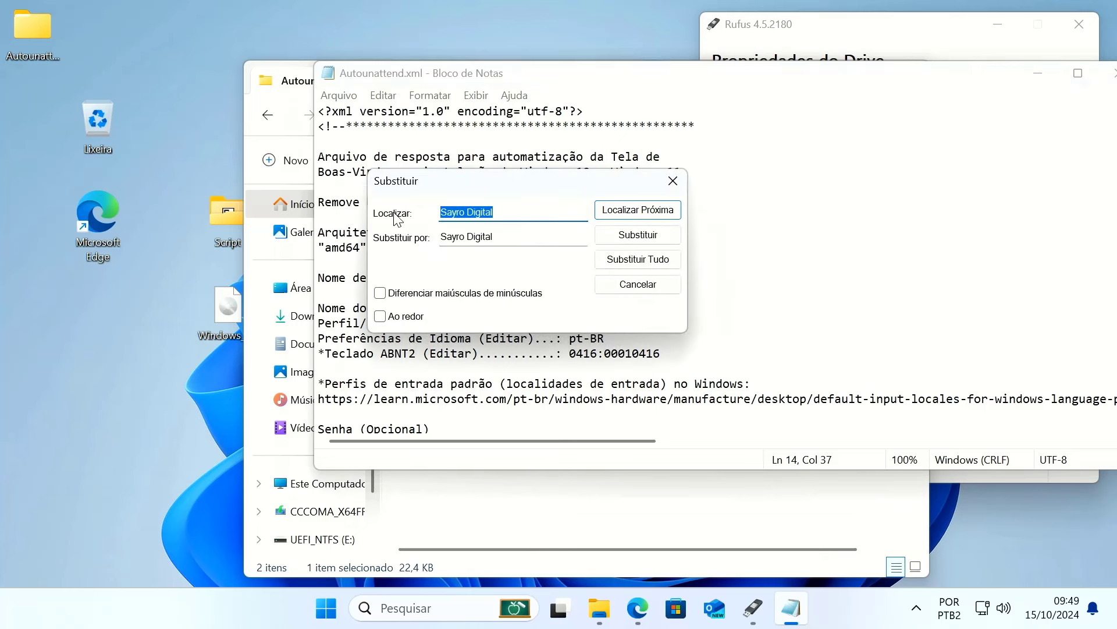
{"action": "left_click", "coordinate": [498, 213]}
{"action": "left_click_drag", "start_coordinate": [516, 213], "coordinate": [425, 218]}
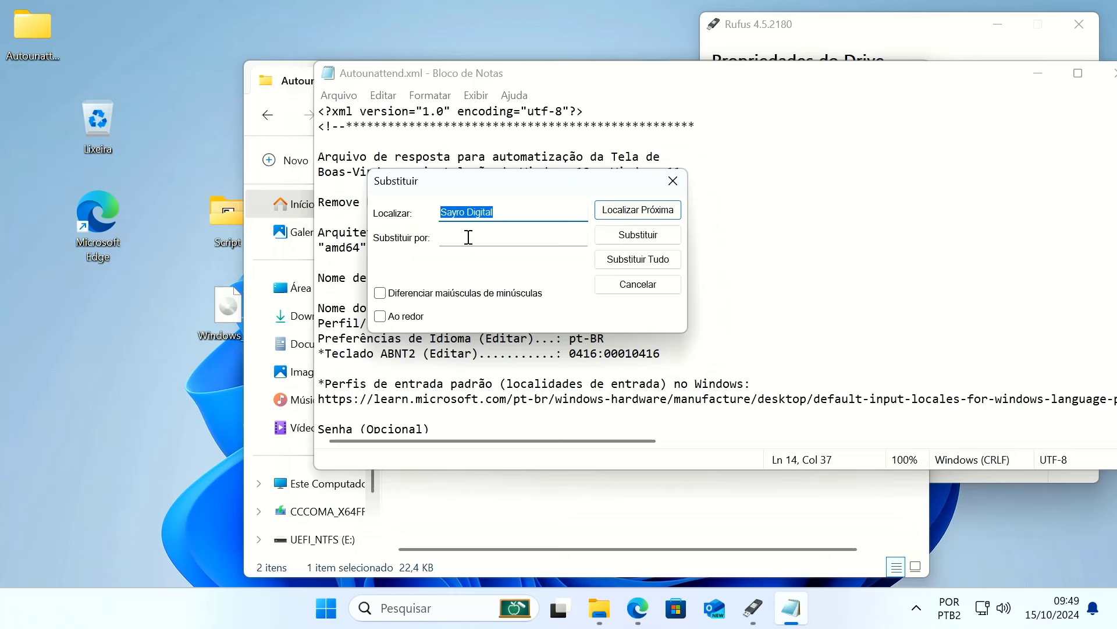
{"action": "left_click_drag", "start_coordinate": [466, 237], "coordinate": [530, 236]}
{"action": "key", "text": "BackSpace"}
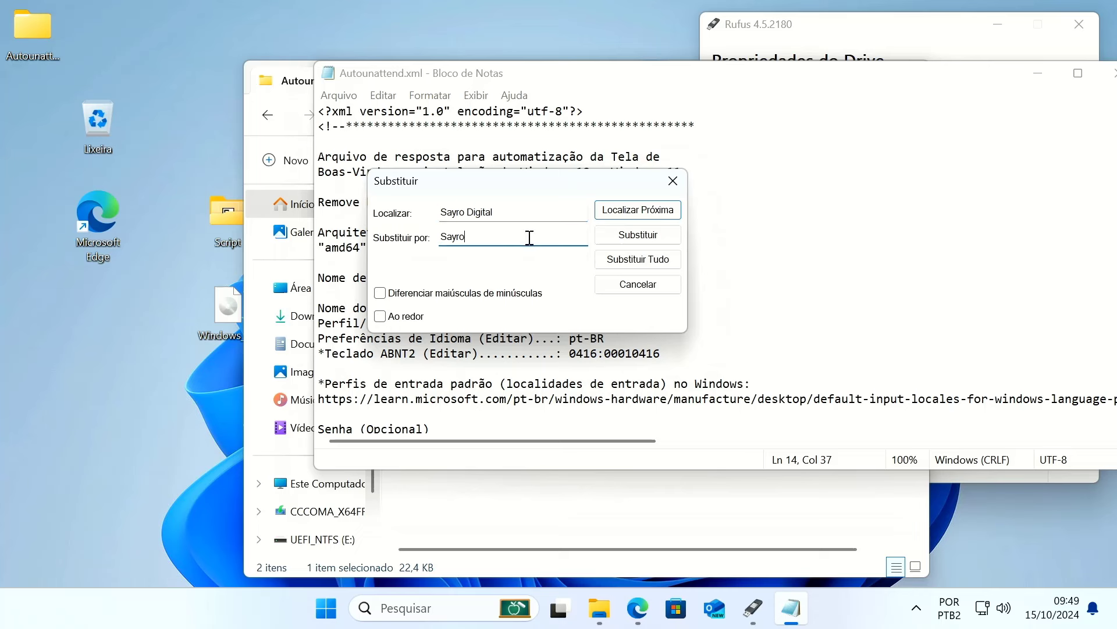
{"action": "left_click", "coordinate": [651, 259]}
{"action": "left_click_drag", "start_coordinate": [606, 185], "coordinate": [934, 150]}
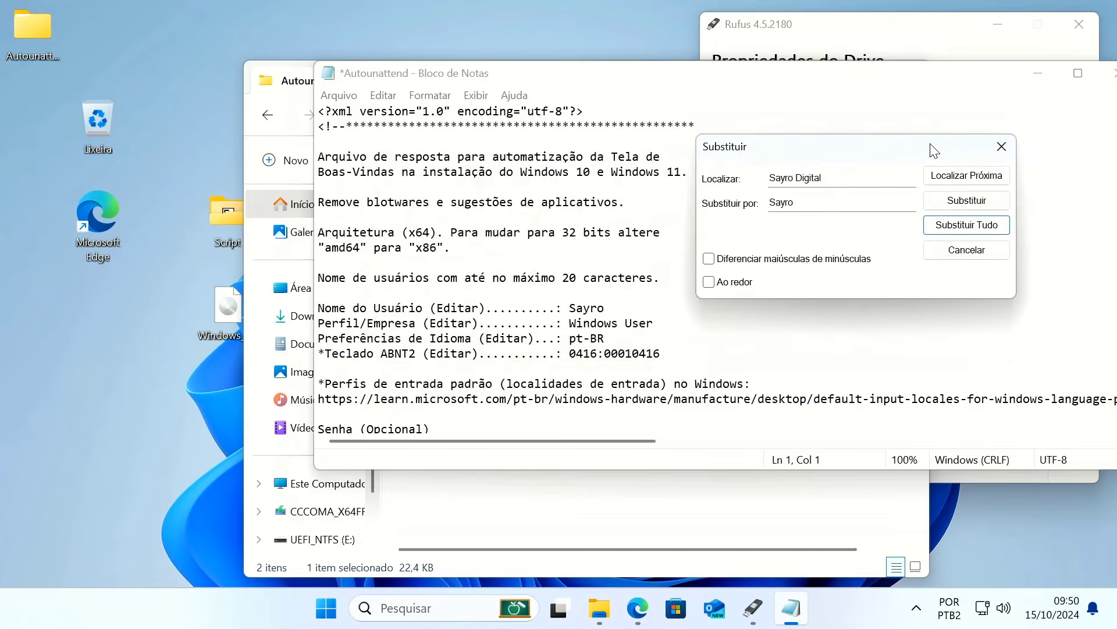
{"action": "left_click_drag", "start_coordinate": [824, 174], "coordinate": [760, 174]}
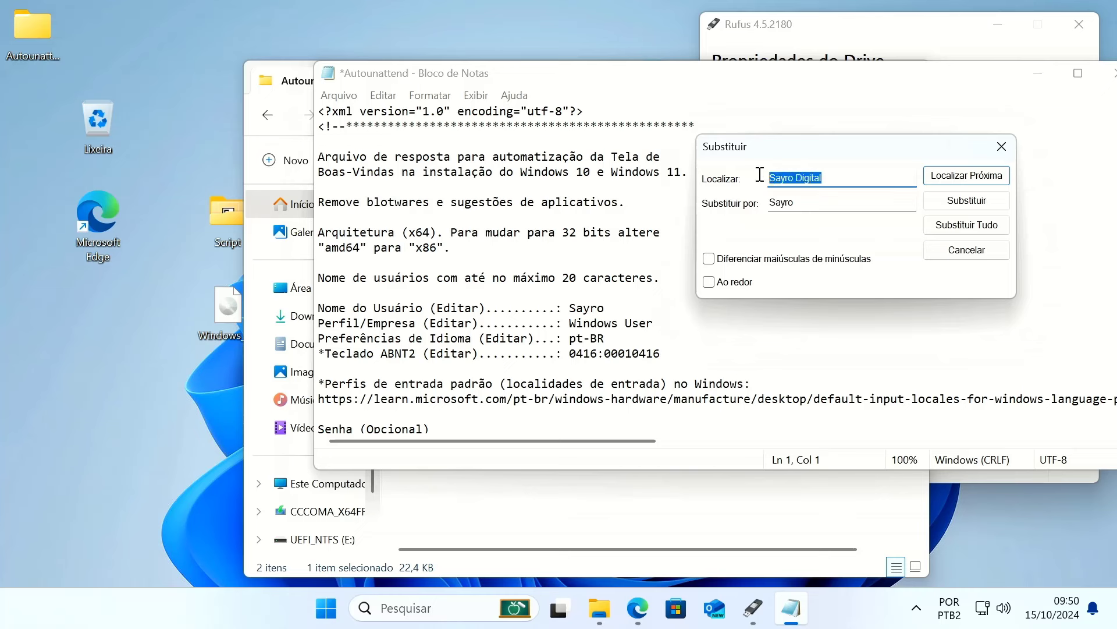
{"action": "double_click", "coordinate": [796, 202]}
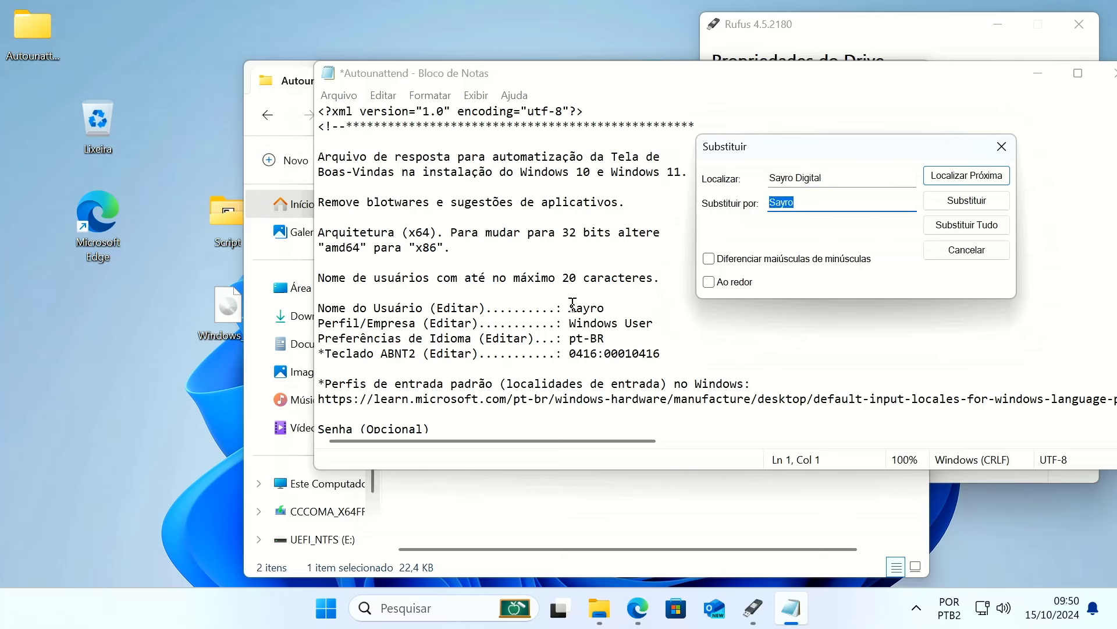
{"action": "left_click", "coordinate": [1001, 146]}
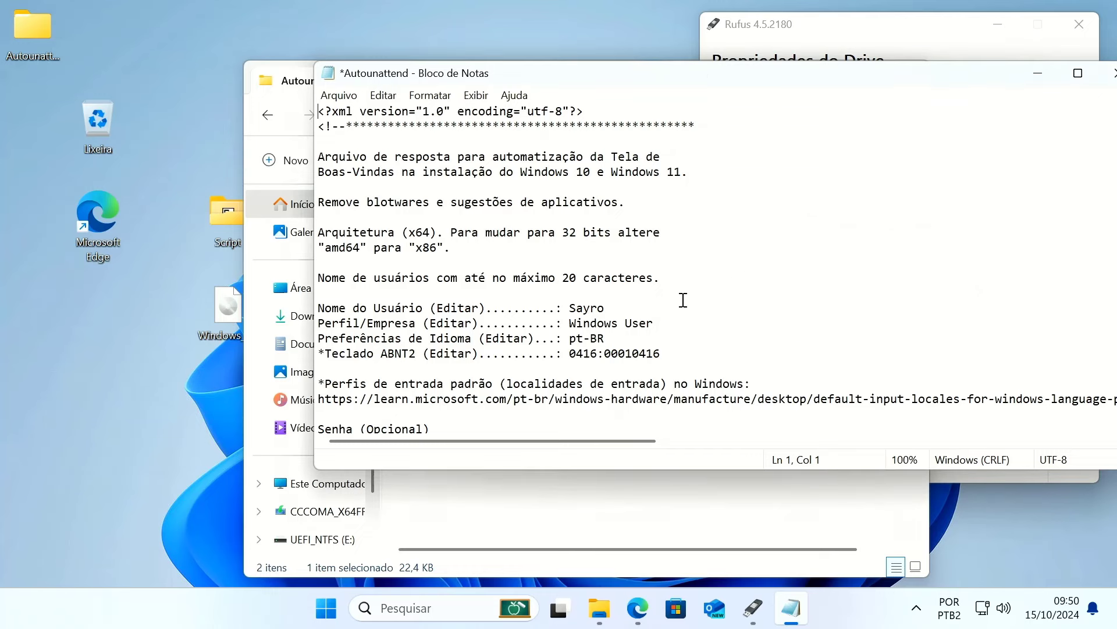
Step: Replace every "Windows User" profile/company entry in Autounattend.xml with the user's first name followed by "PC"
{"action": "left_click_drag", "start_coordinate": [655, 325], "coordinate": [573, 317]}
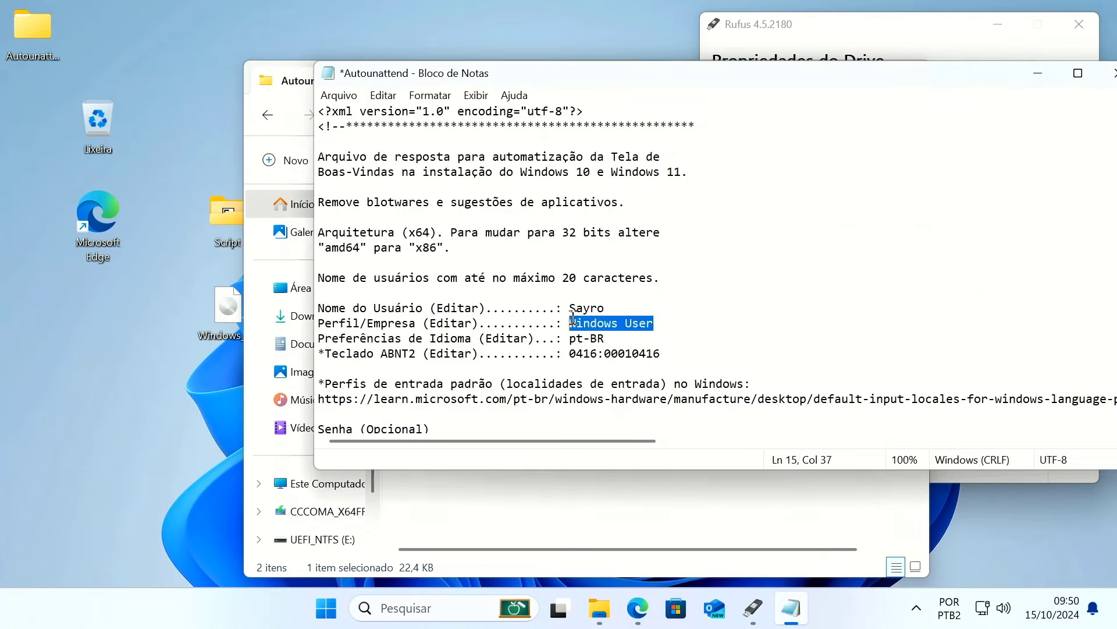
{"action": "left_click", "coordinate": [383, 95]}
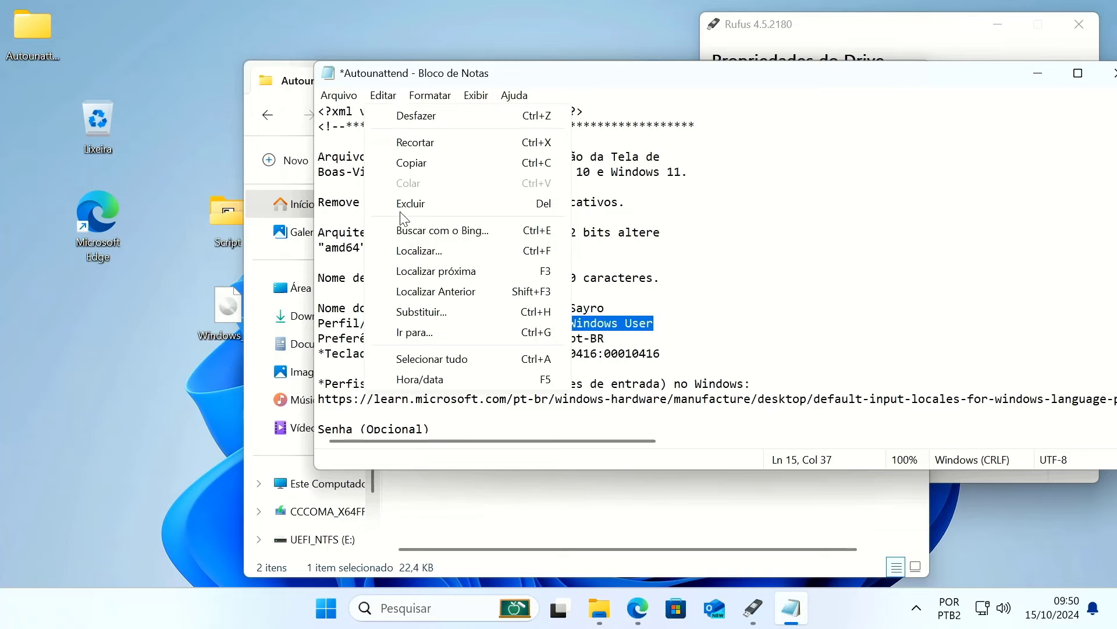
{"action": "left_click", "coordinate": [421, 313]}
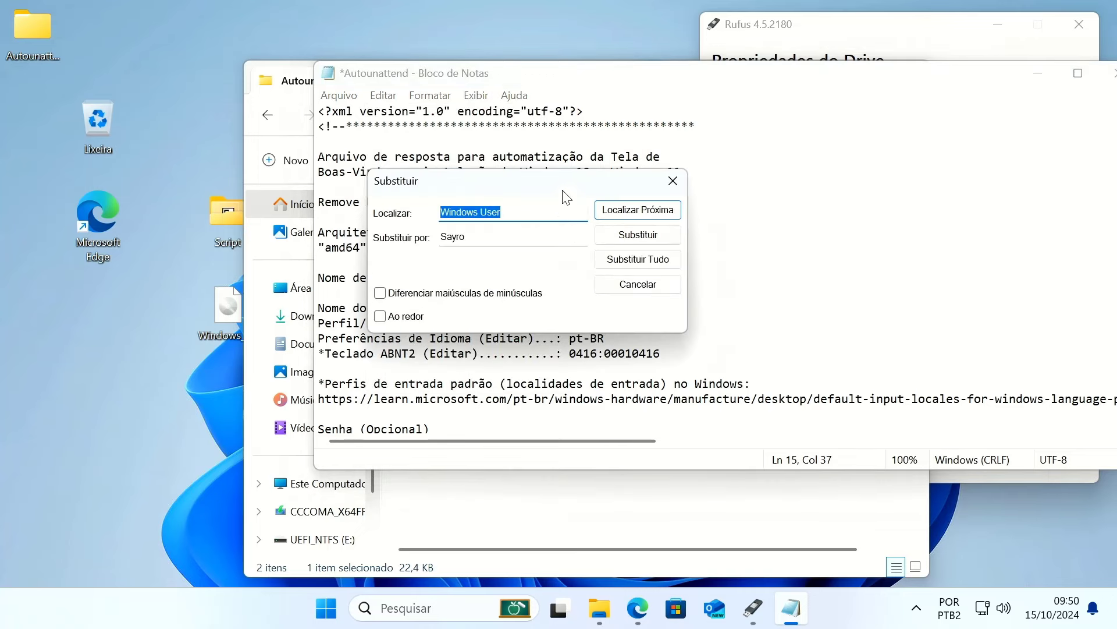
{"action": "left_click_drag", "start_coordinate": [557, 185], "coordinate": [908, 203]}
{"action": "left_click", "coordinate": [848, 254]}
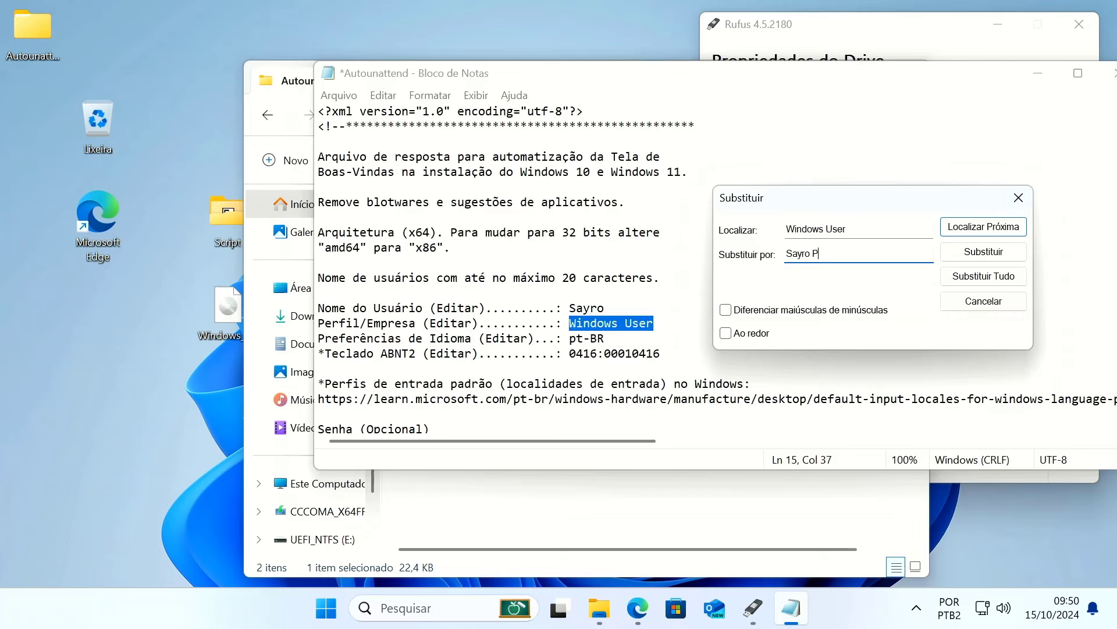
{"action": "left_click", "coordinate": [990, 278]}
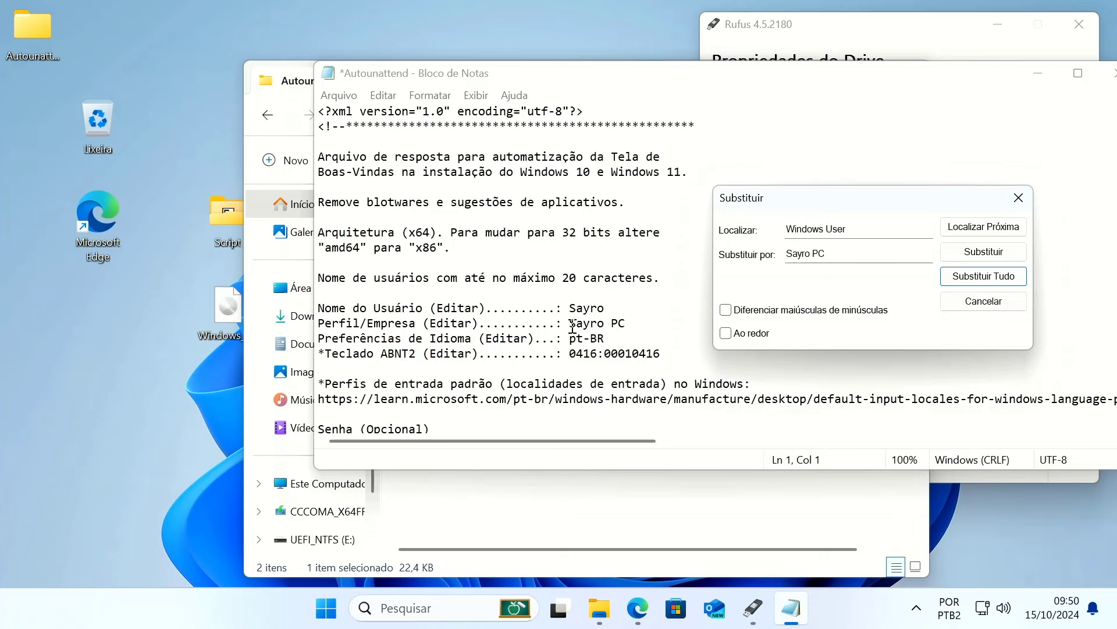
{"action": "left_click", "coordinate": [1018, 198]}
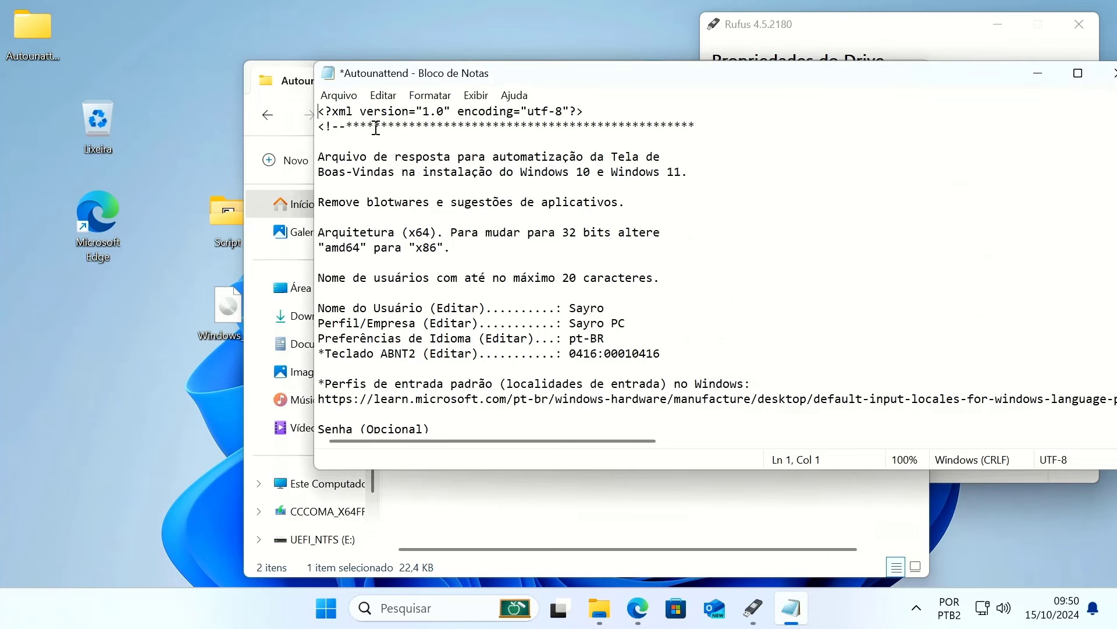
Step: Save the edited Autounattend file and close it
{"action": "left_click", "coordinate": [341, 99]}
{"action": "left_click", "coordinate": [357, 175]}
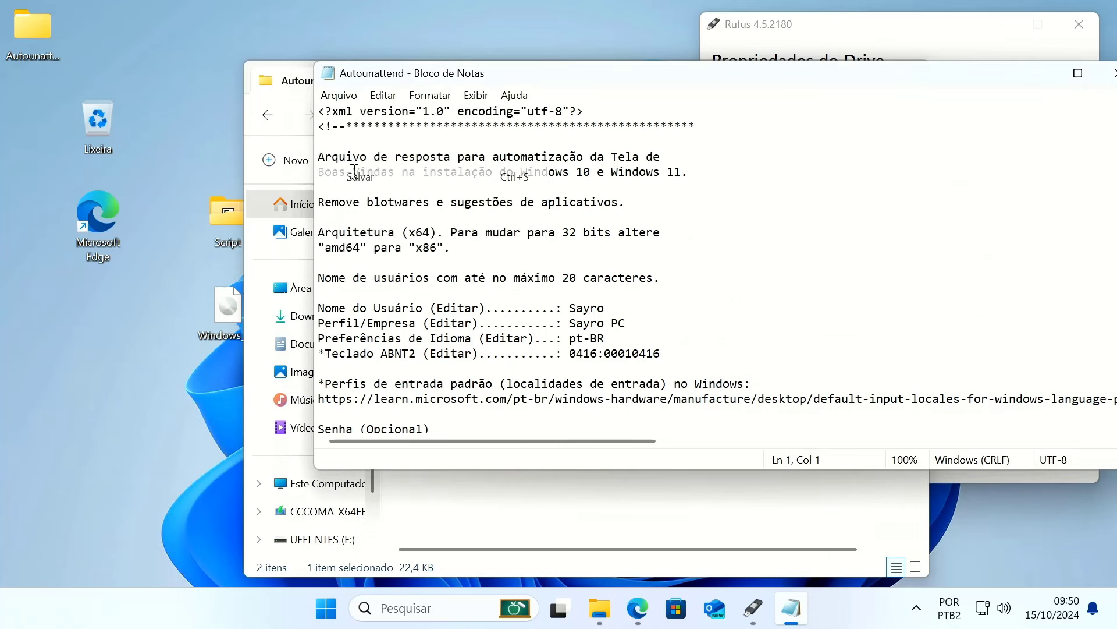
{"action": "left_click", "coordinate": [338, 94]}
{"action": "left_click", "coordinate": [355, 177]}
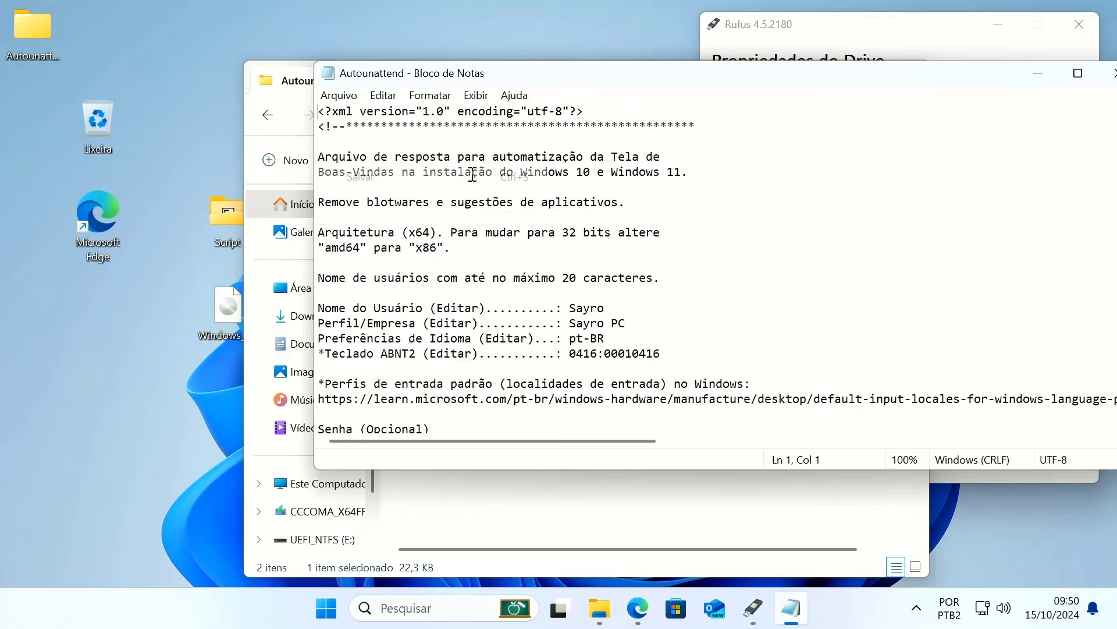
{"action": "left_click_drag", "start_coordinate": [813, 91], "coordinate": [671, 85]}
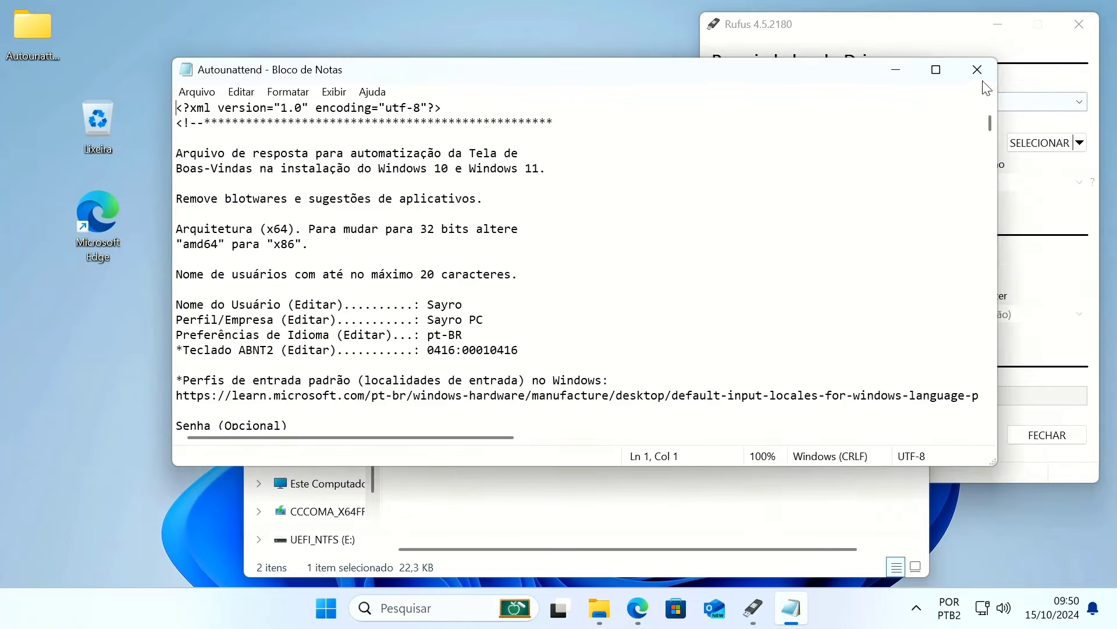
{"action": "left_click", "coordinate": [978, 73]}
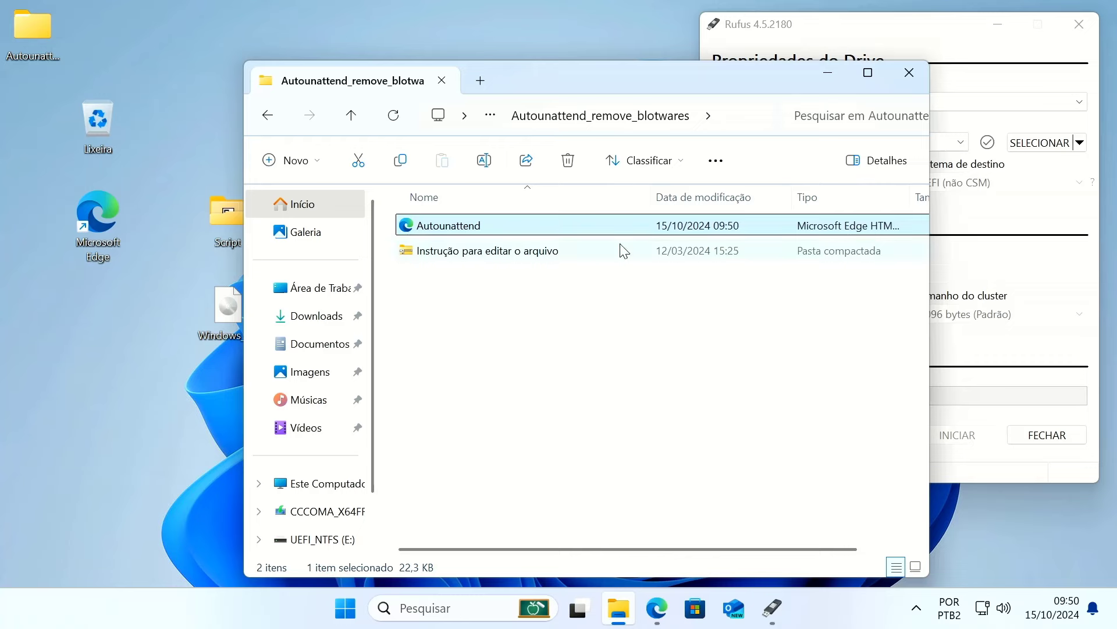
Step: Switch to Rufus and load Windows_11_24H2_26100.2152_x64.iso from the desktop as the boot image
{"action": "left_click_drag", "start_coordinate": [653, 307], "coordinate": [472, 220]}
{"action": "left_click", "coordinate": [914, 39]}
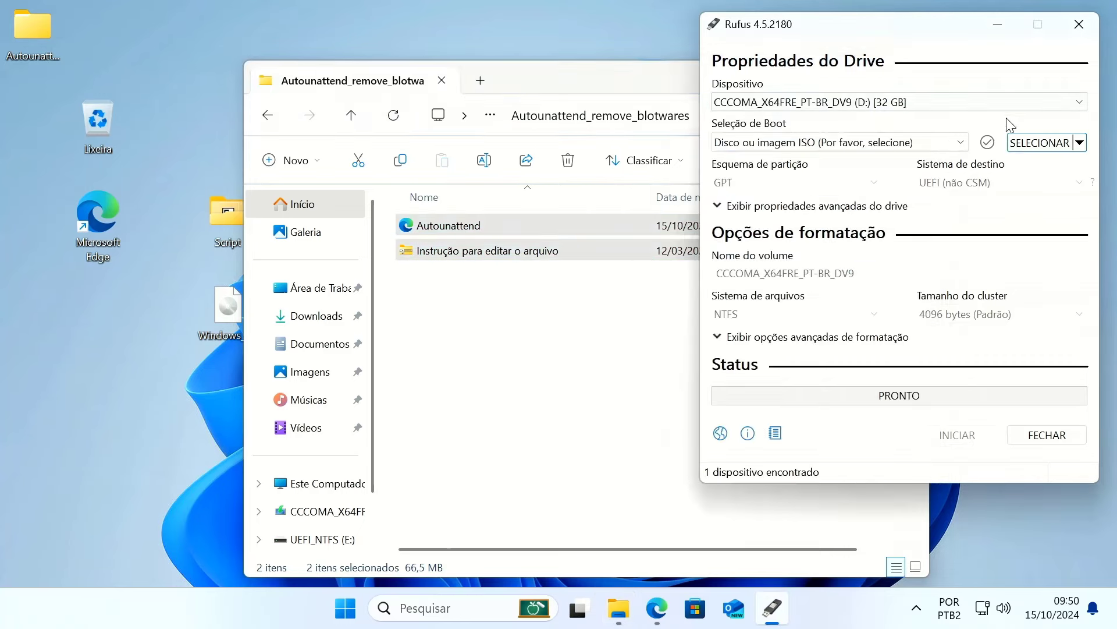
{"action": "left_click", "coordinate": [1039, 142]}
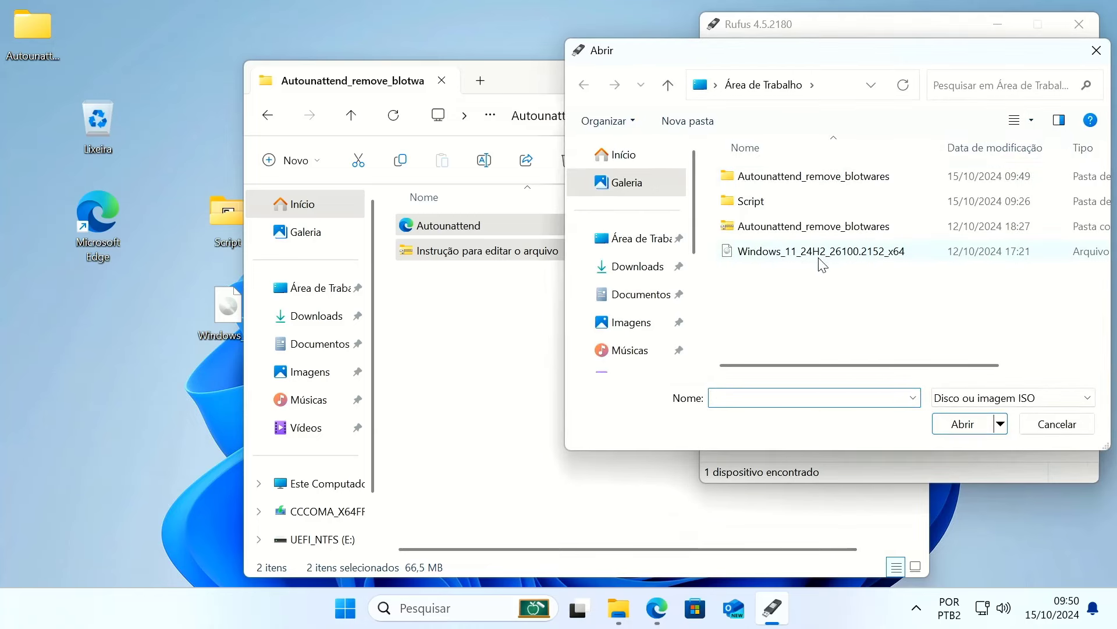
{"action": "double_click", "coordinate": [860, 256]}
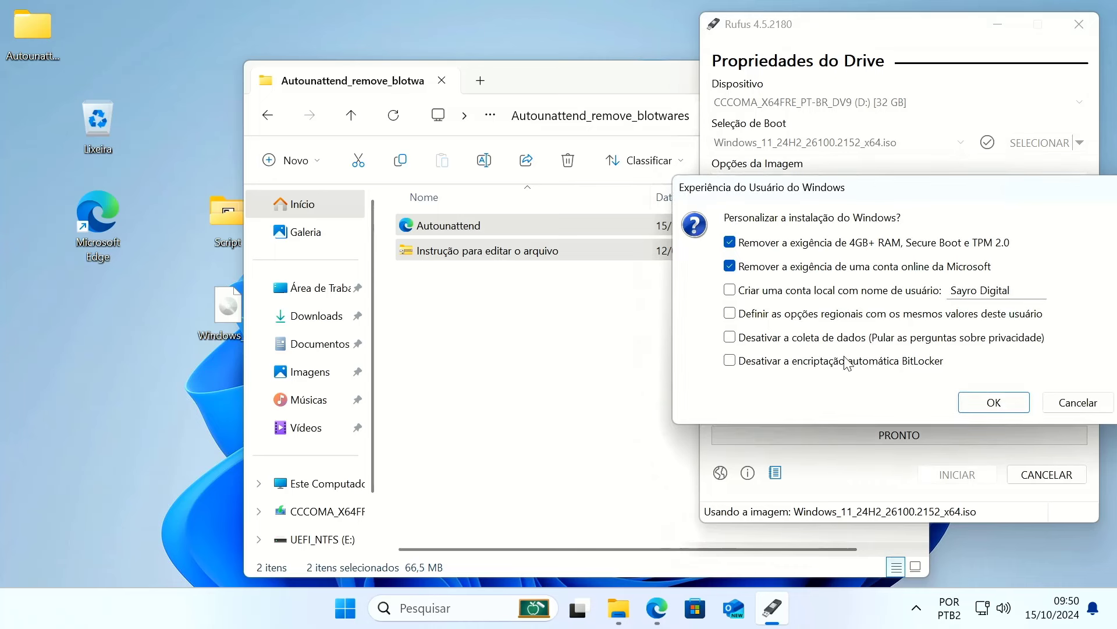
{"action": "left_click_drag", "start_coordinate": [1018, 289], "coordinate": [934, 292]}
{"action": "key", "text": "BackSpace"}
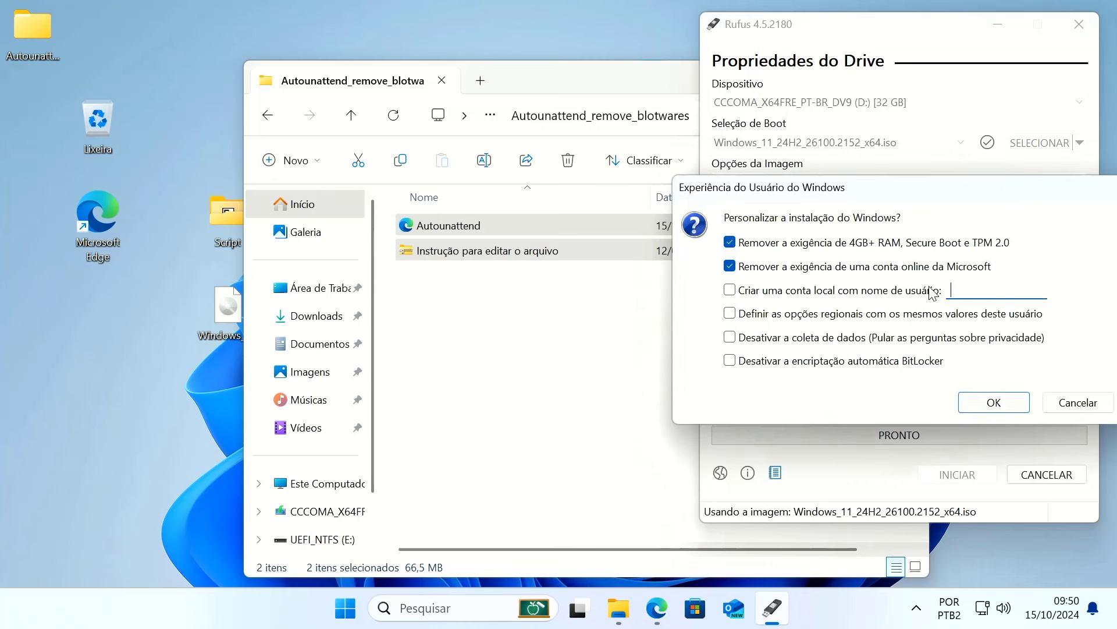
{"action": "left_click", "coordinate": [837, 366]}
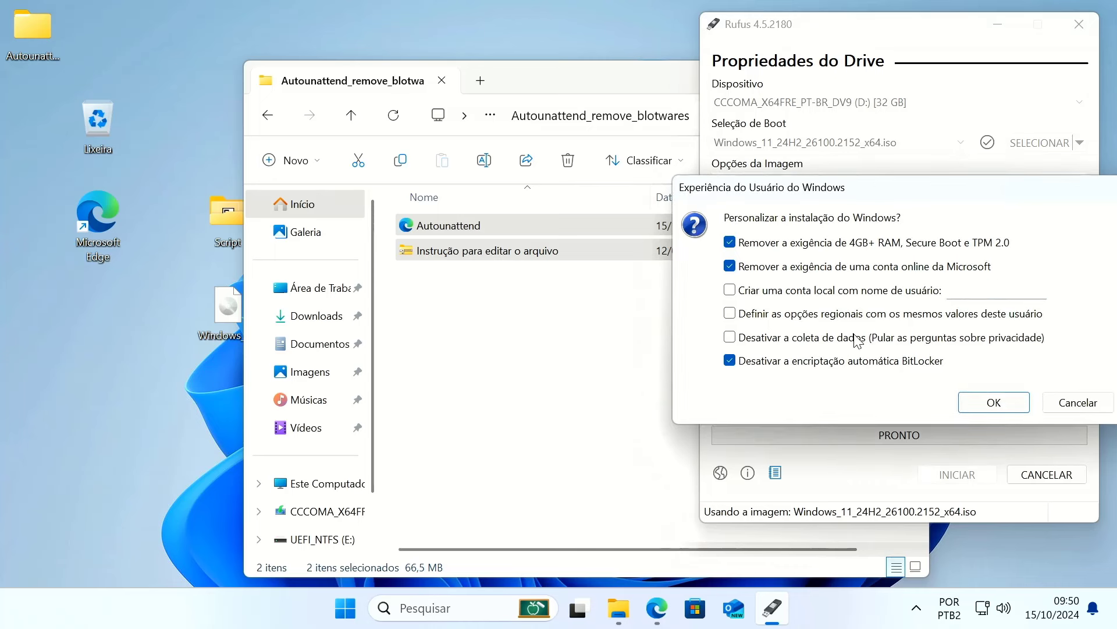
{"action": "left_click", "coordinate": [854, 340]}
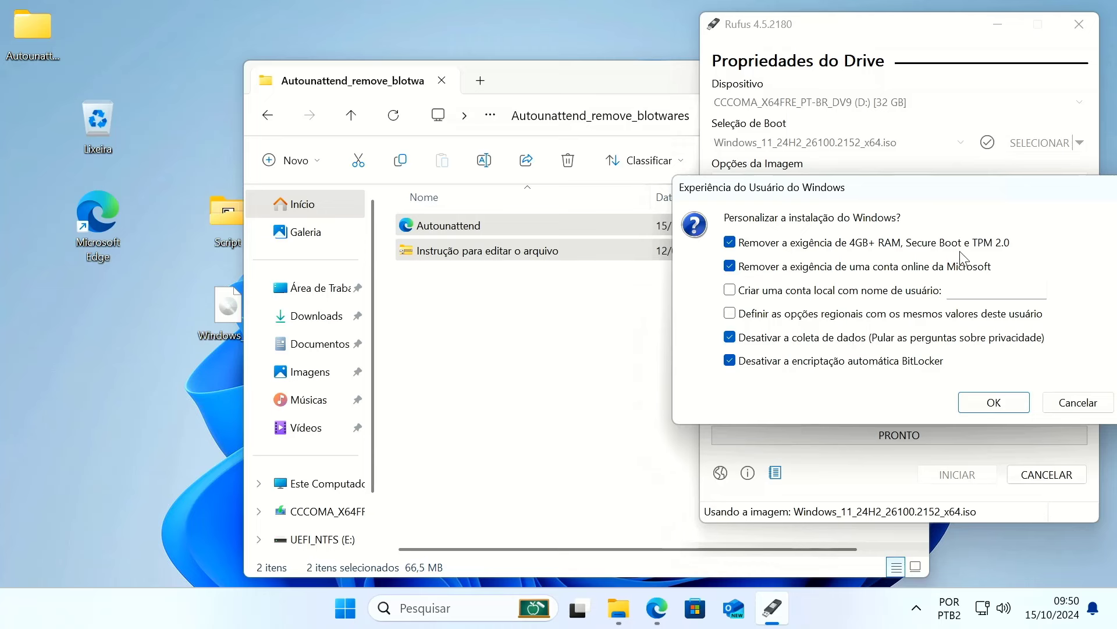
{"action": "left_click", "coordinate": [1074, 408]}
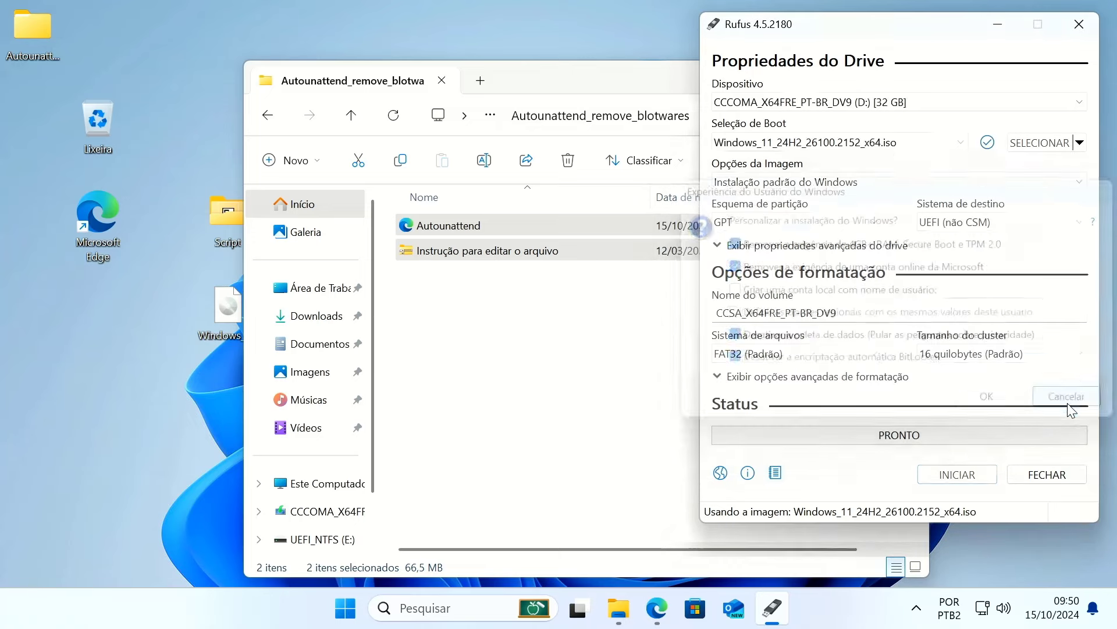
Step: Copy the Autounattend file from the Autounattend_remove_blotwares folder into the root of the CCCOMA_X64FRE_PT-BR_DV9 (D:) drive
{"action": "left_click", "coordinate": [592, 324]}
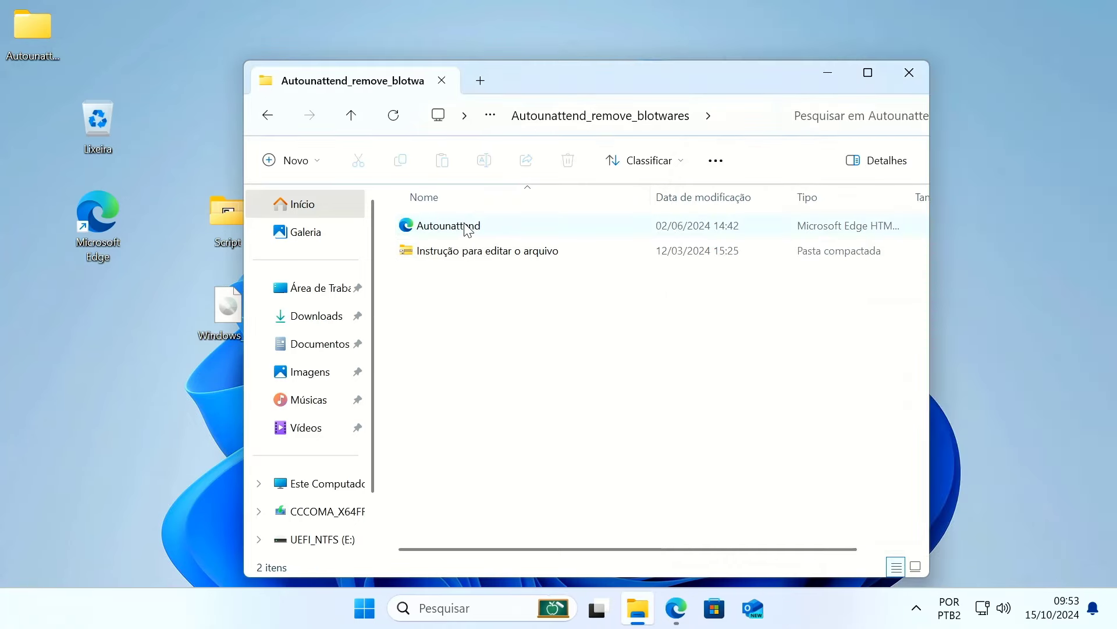
{"action": "right_click", "coordinate": [468, 228]}
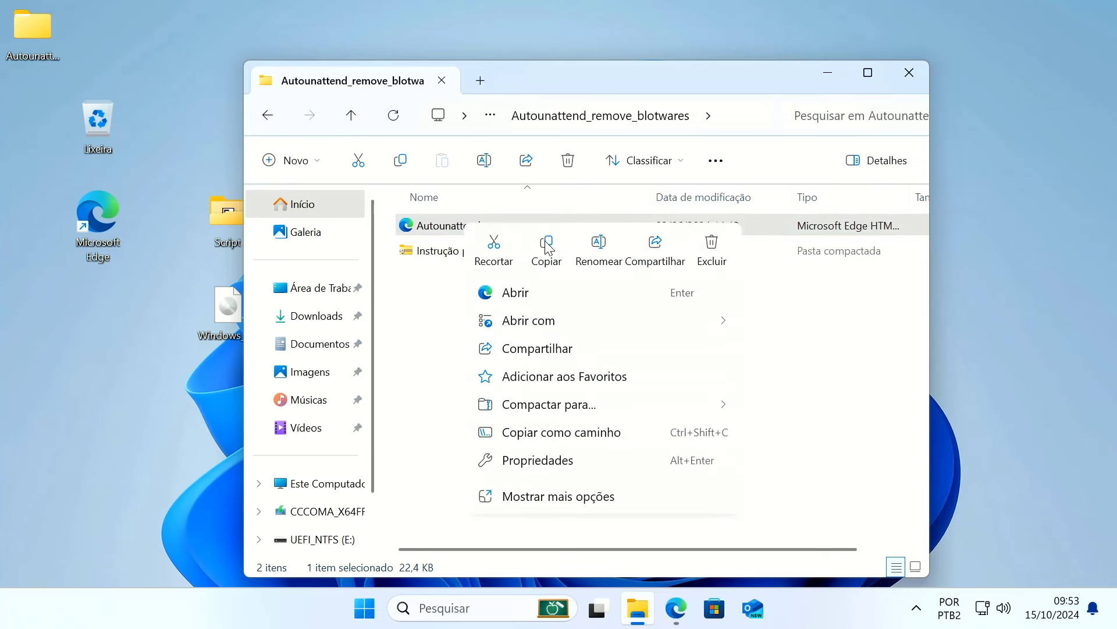
{"action": "left_click", "coordinate": [547, 247]}
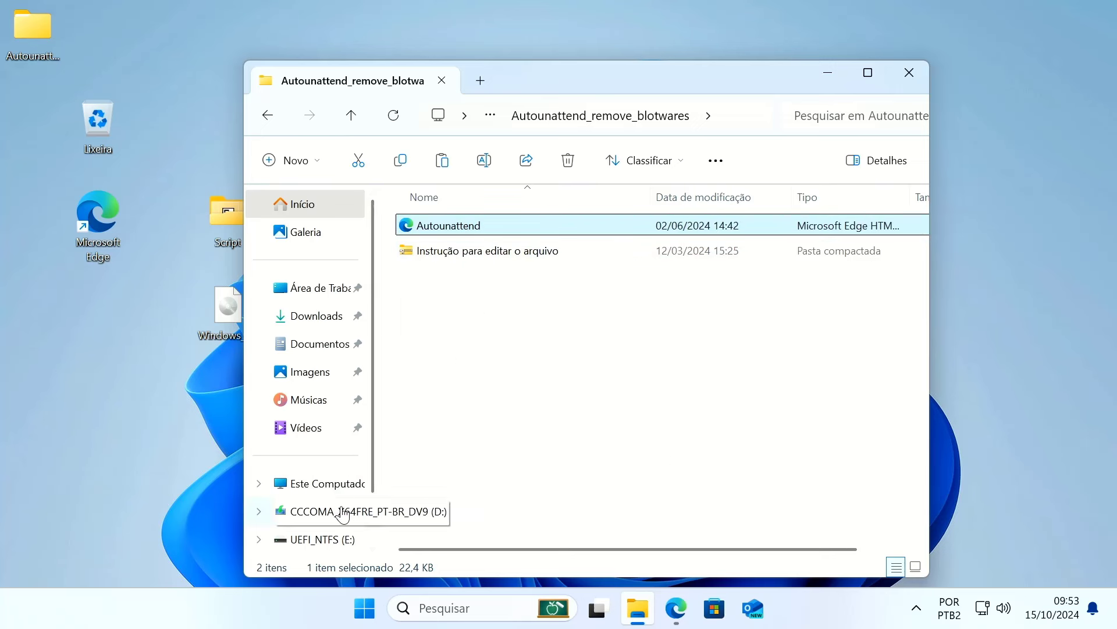
{"action": "left_click", "coordinate": [342, 515]}
{"action": "left_click", "coordinate": [320, 483]}
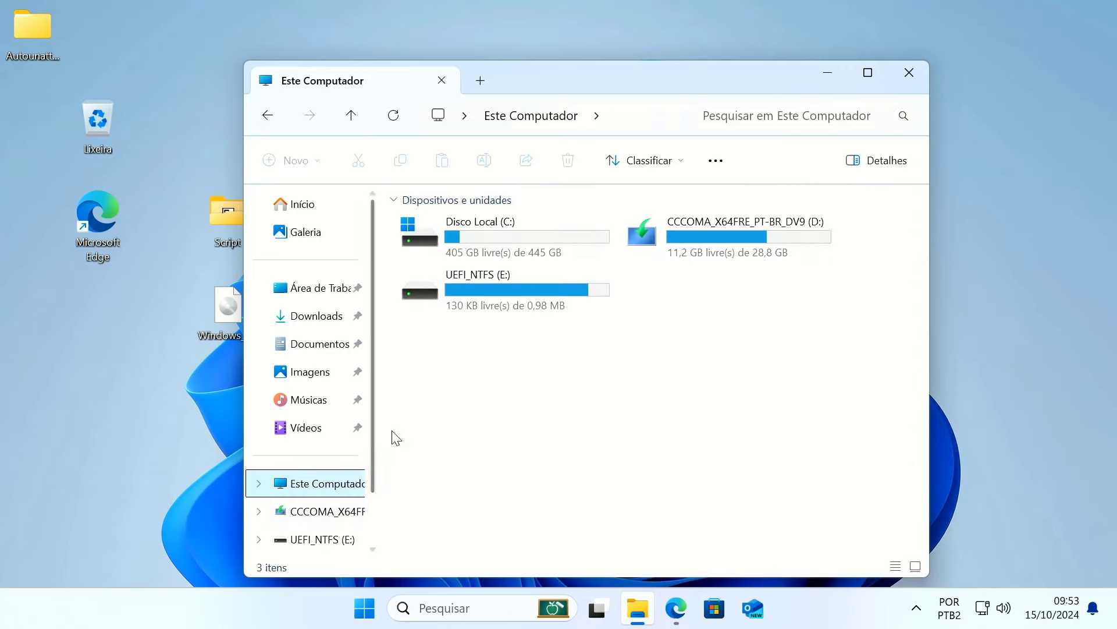
{"action": "double_click", "coordinate": [668, 251]}
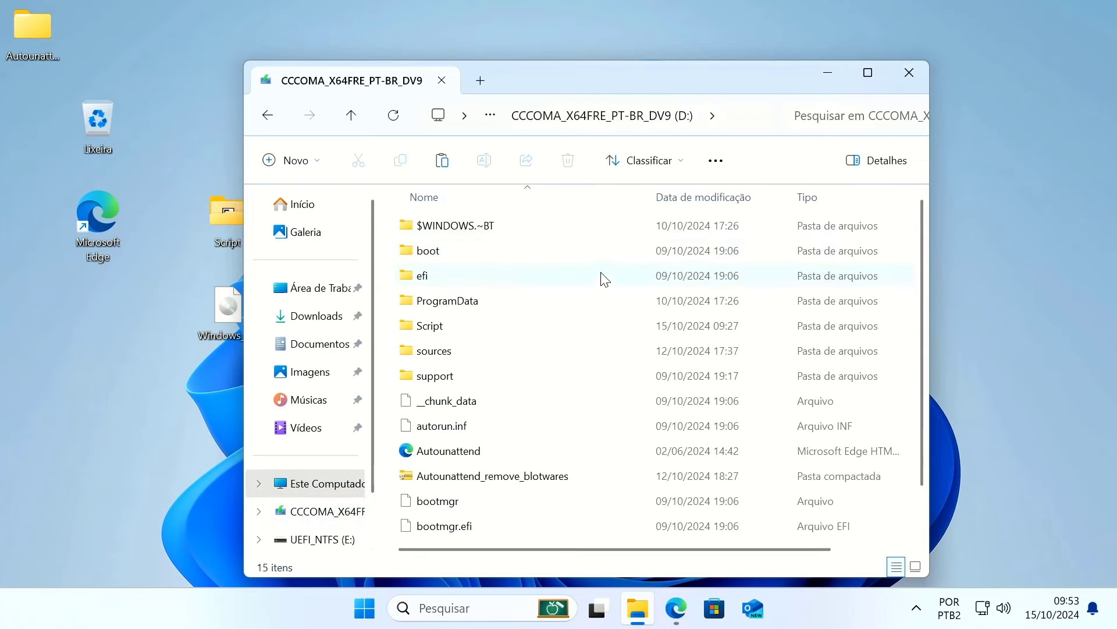
{"action": "right_click", "coordinate": [390, 250]}
{"action": "left_click", "coordinate": [422, 275]}
{"action": "left_click", "coordinate": [382, 303]}
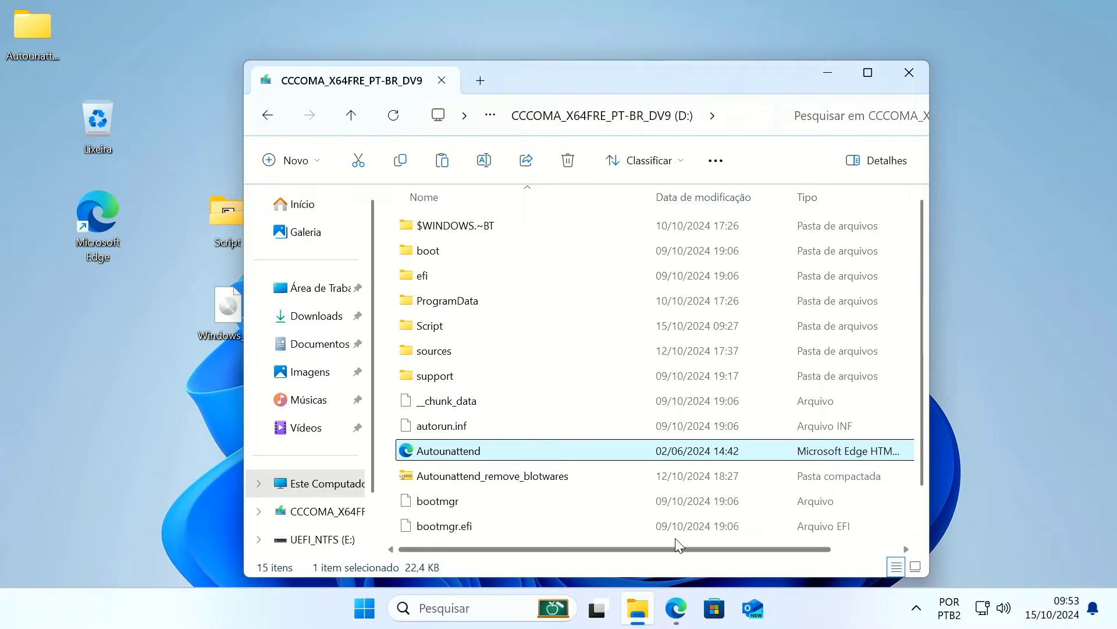
Step: Switch to Edge and look over the Microsoft Learn article on answer files, "Arquivos de resposta (unattend.xml)"
{"action": "left_click", "coordinate": [676, 608]}
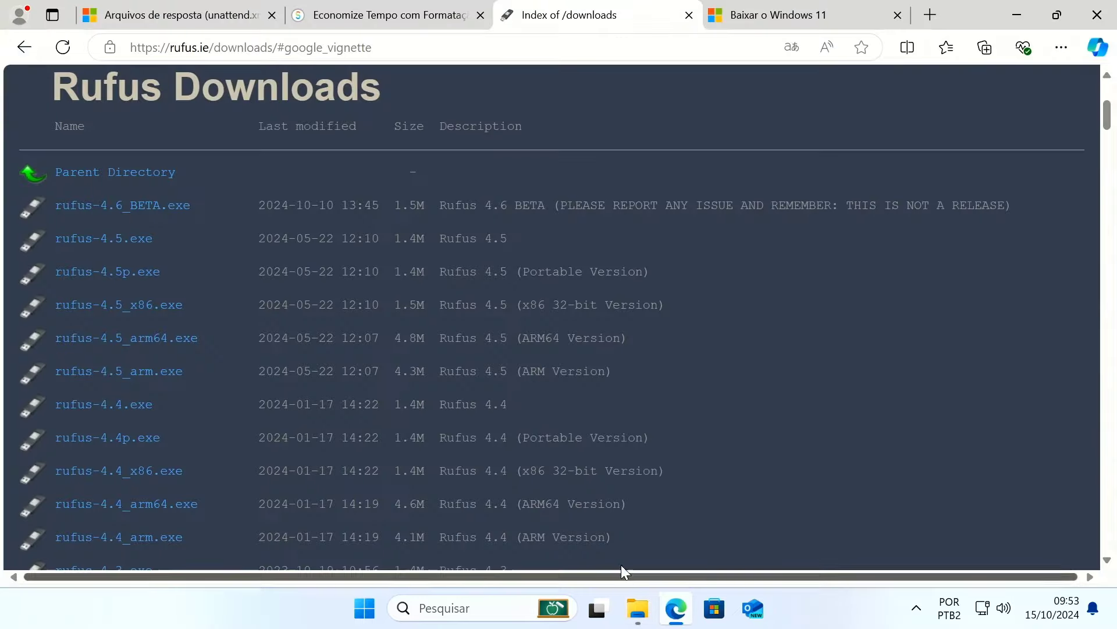
{"action": "left_click", "coordinate": [175, 14]}
{"action": "scroll", "coordinate": [511, 247], "scroll_direction": "down", "scroll_amount": 5}
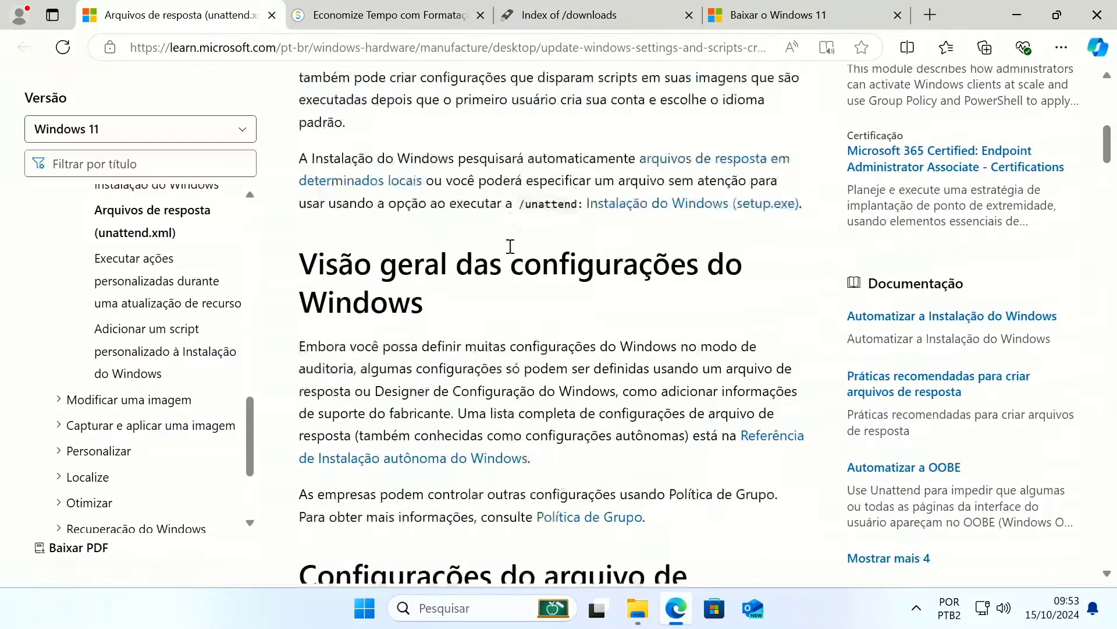
{"action": "scroll", "coordinate": [562, 337], "scroll_direction": "up", "scroll_amount": 10}
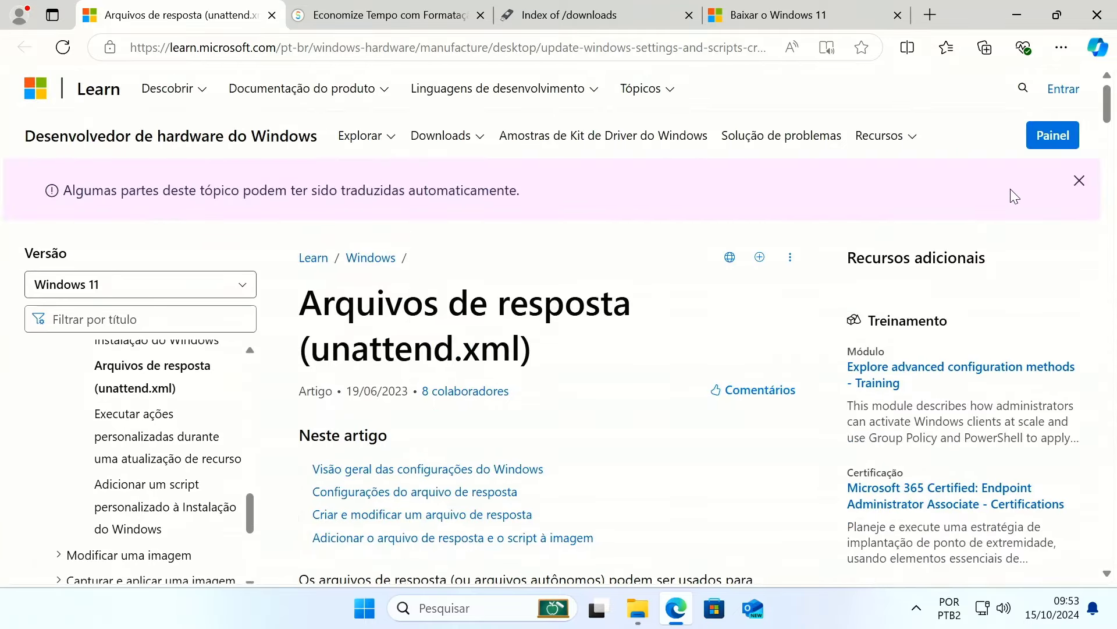
Step: Dismiss the translation notice on the answer-file article and view the sayrodigital.net article "Economize Tempo com Formatação de Computadores Usando Arquivos XML"
{"action": "left_click", "coordinate": [1078, 182]}
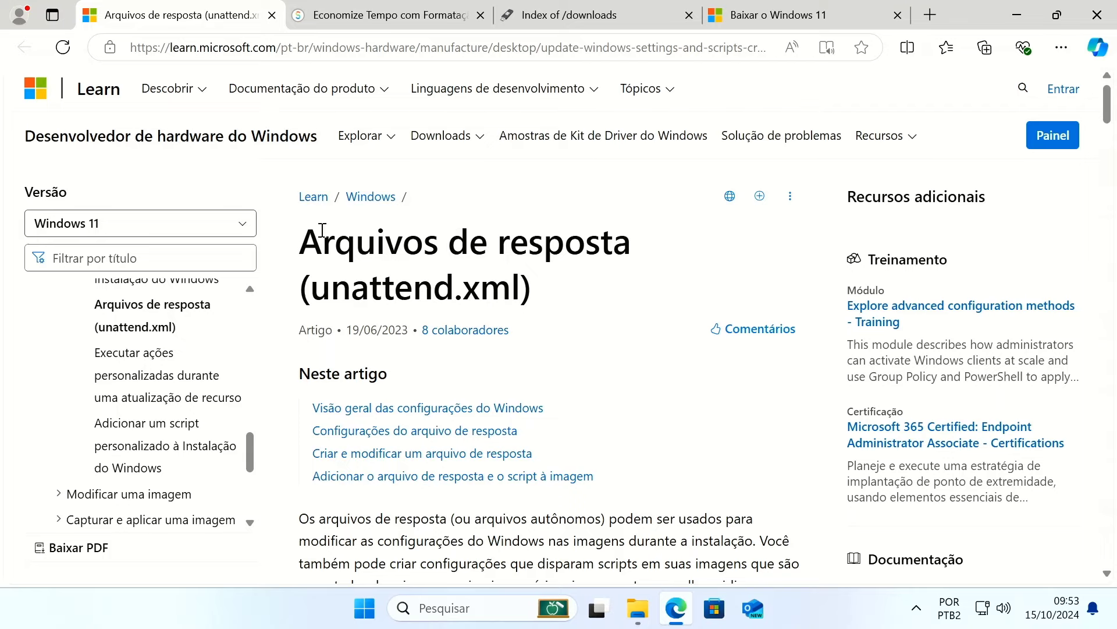
{"action": "left_click_drag", "start_coordinate": [301, 239], "coordinate": [573, 310]}
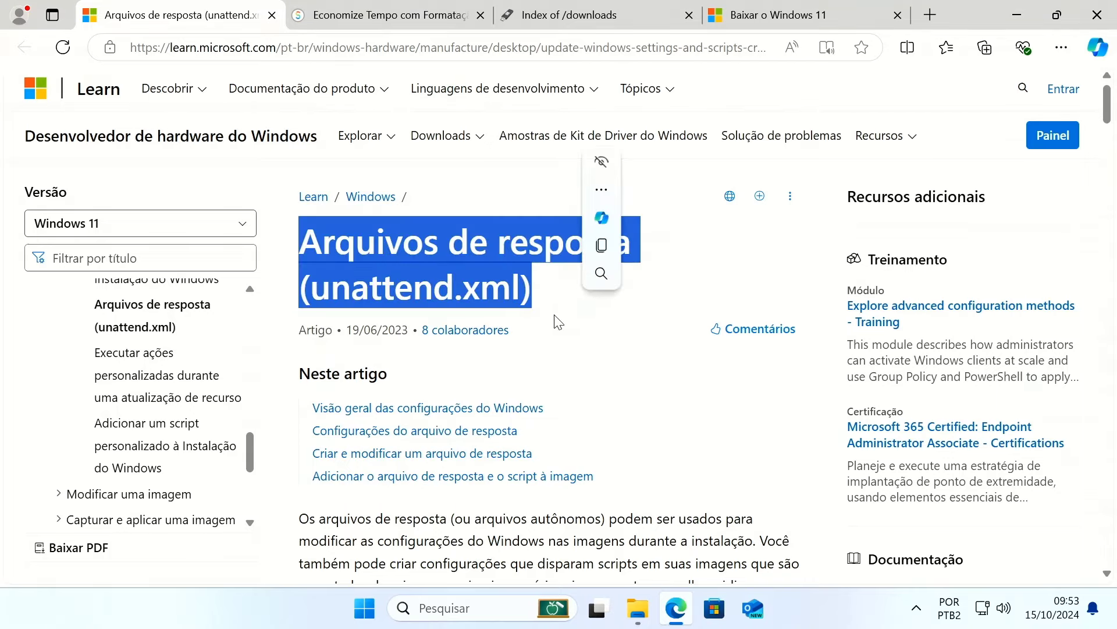
{"action": "key", "text": "ctrl+Tab"}
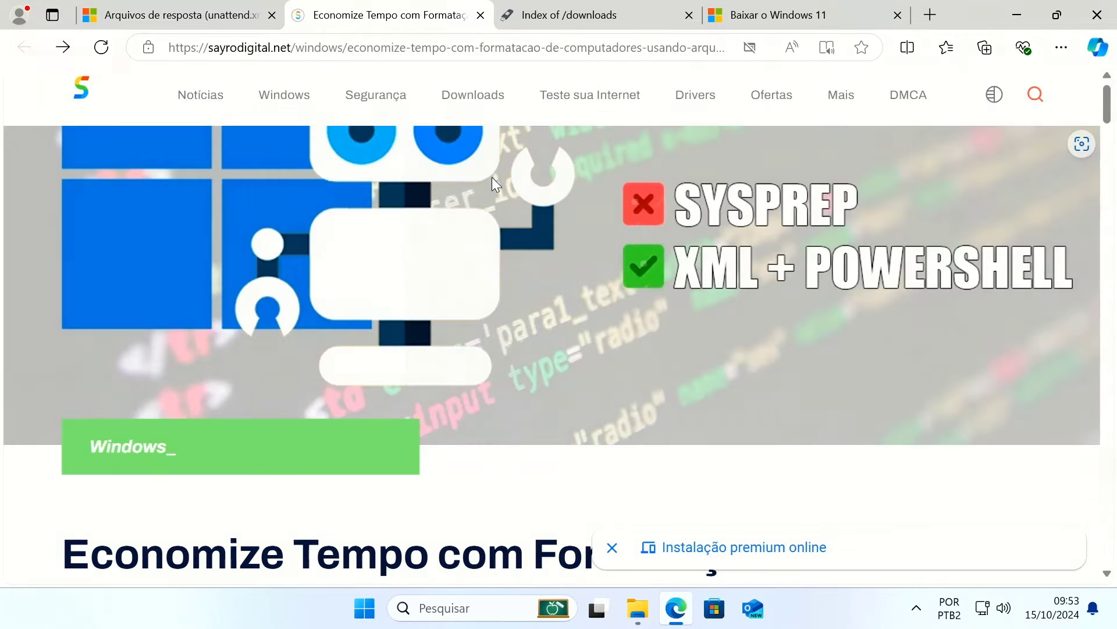
{"action": "scroll", "coordinate": [491, 178], "scroll_direction": "down", "scroll_amount": 6}
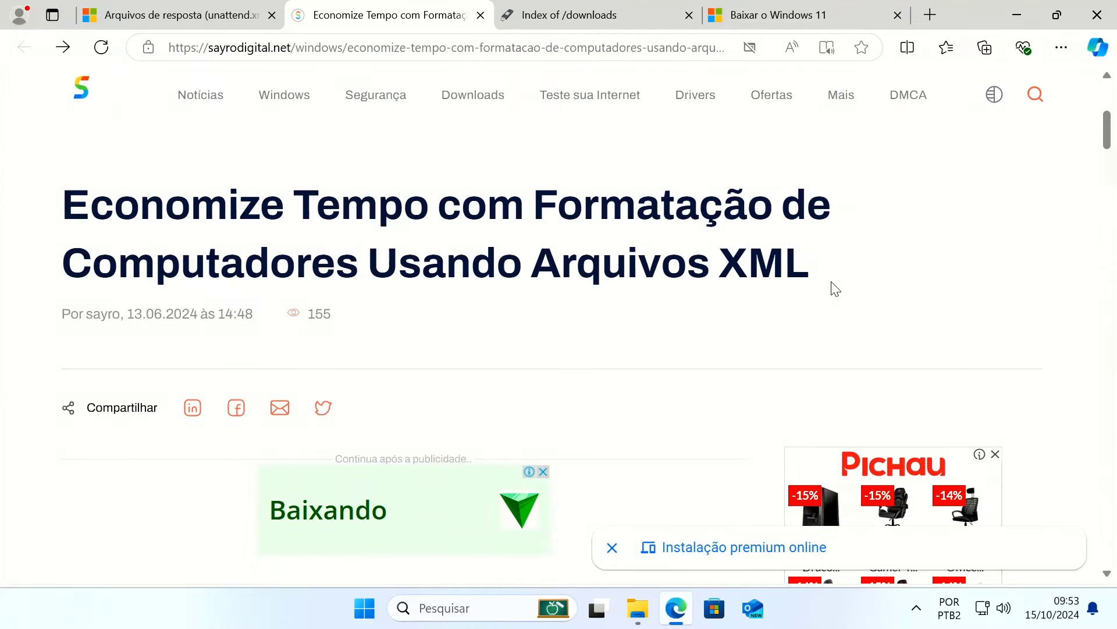
{"action": "left_click_drag", "start_coordinate": [832, 286], "coordinate": [72, 206]}
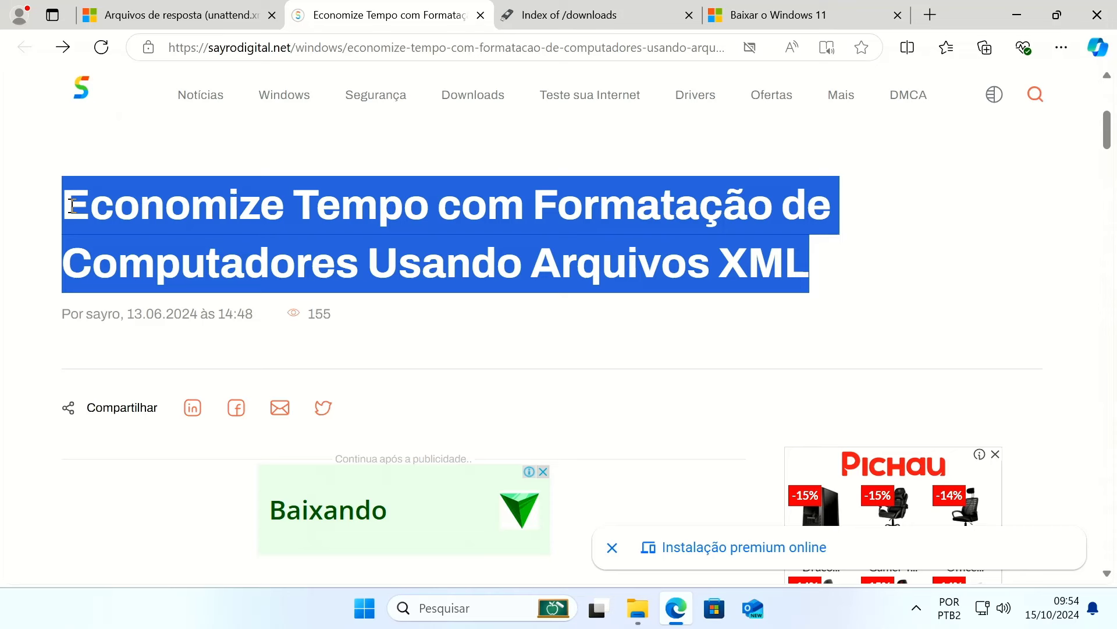
{"action": "left_click_drag", "start_coordinate": [72, 206], "coordinate": [71, 205]}
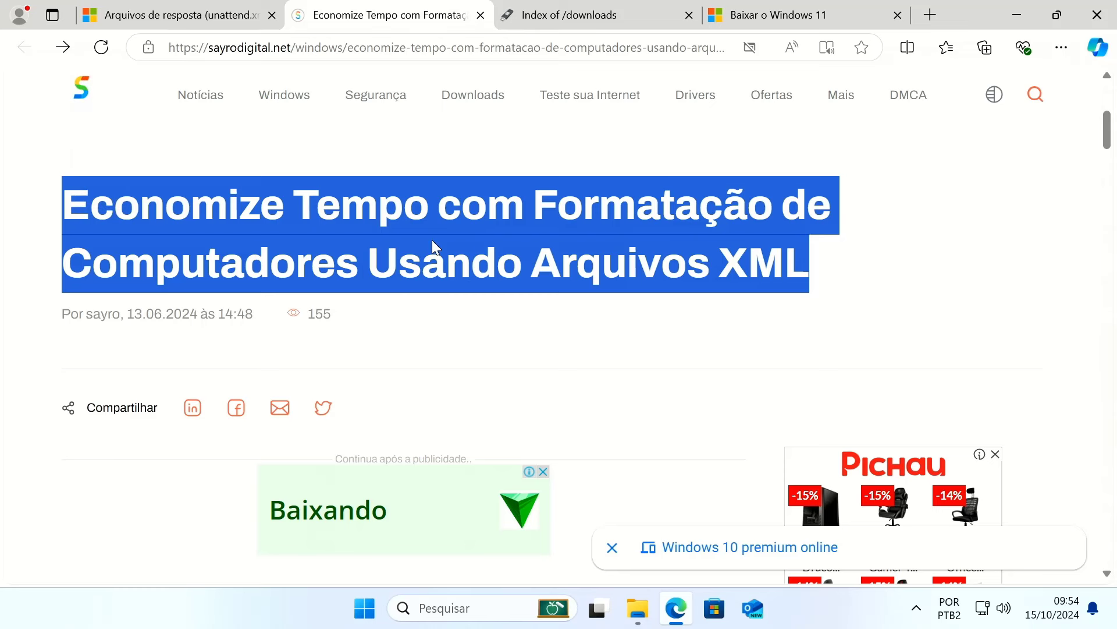
Step: Read the article's "Download Pronto!" section about the ready-made XML files and find its first download link
{"action": "scroll", "coordinate": [456, 250], "scroll_direction": "down", "scroll_amount": 3}
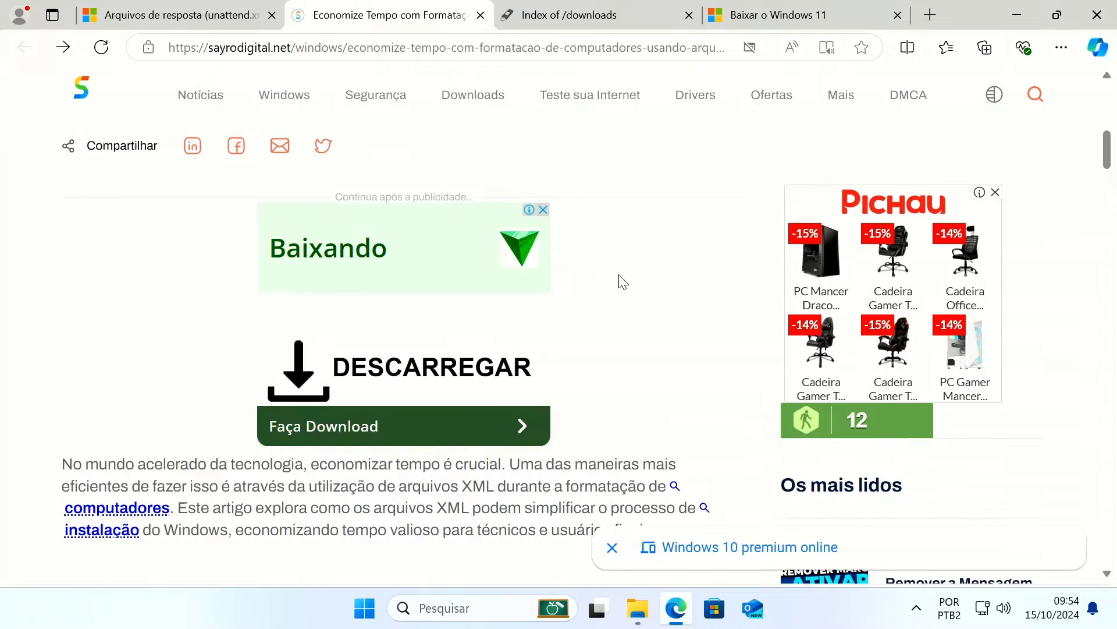
{"action": "scroll", "coordinate": [619, 275], "scroll_direction": "down", "scroll_amount": 15}
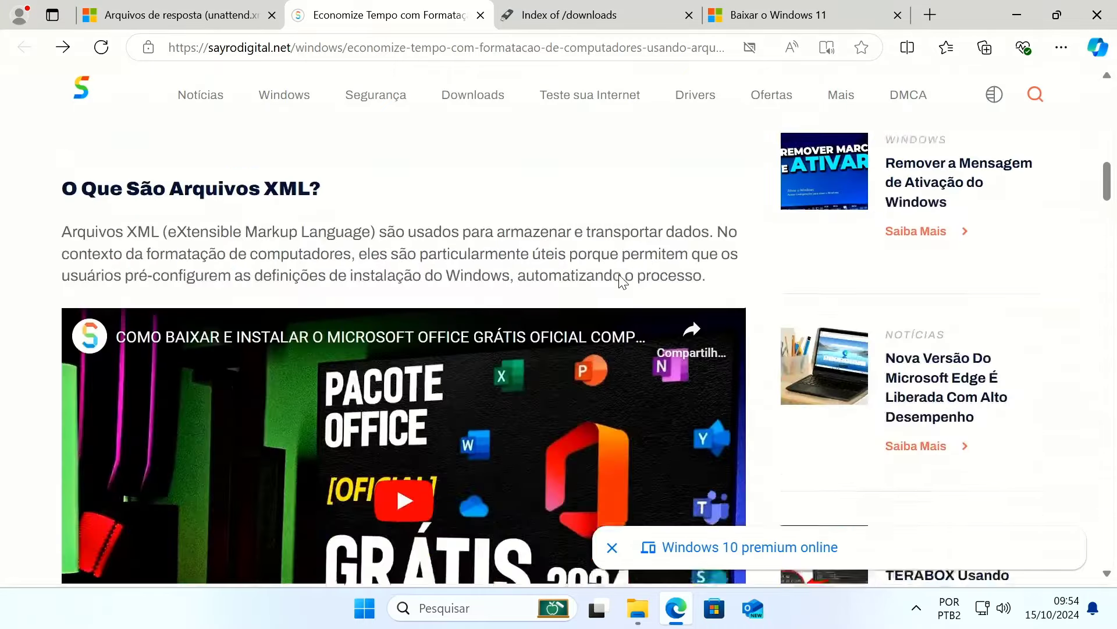
{"action": "scroll", "coordinate": [618, 277], "scroll_direction": "down", "scroll_amount": 15}
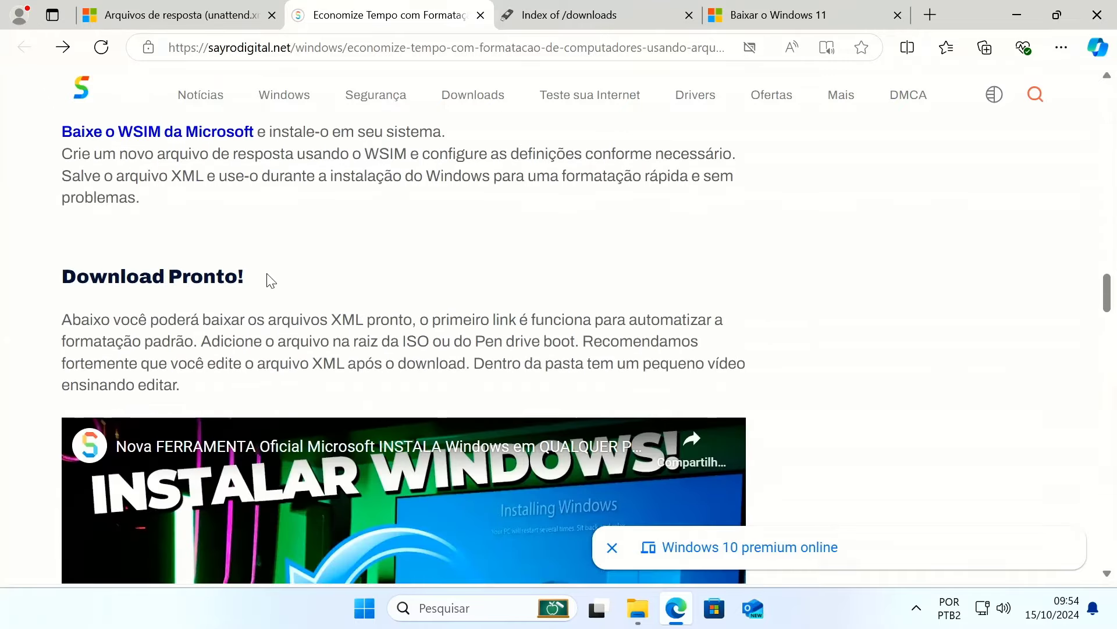
{"action": "left_click_drag", "start_coordinate": [267, 278], "coordinate": [60, 277]}
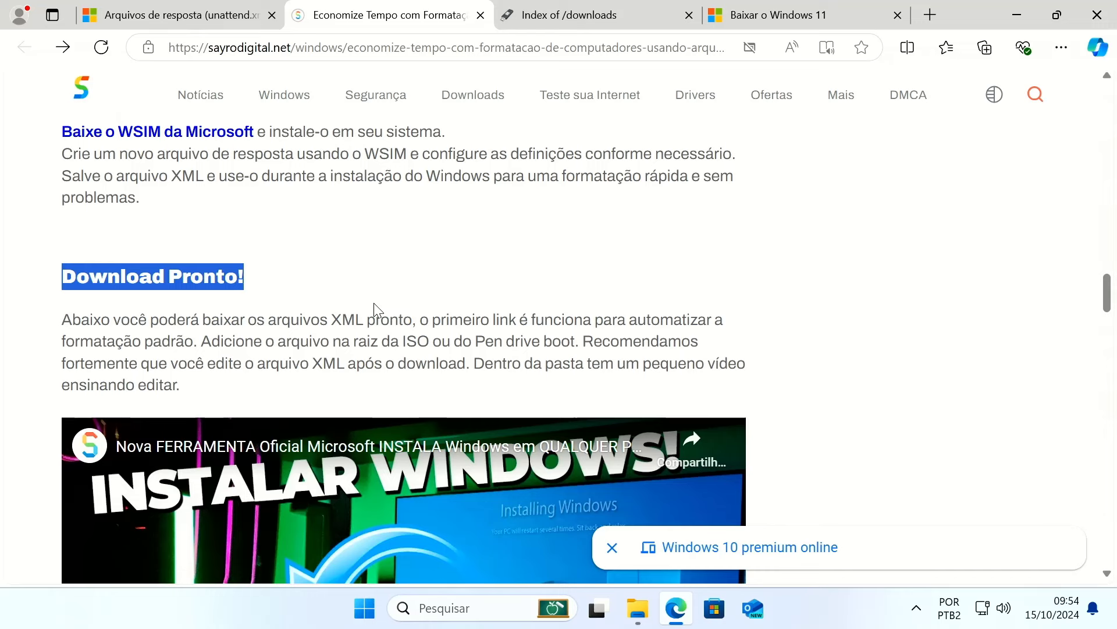
{"action": "scroll", "coordinate": [373, 306], "scroll_direction": "down", "scroll_amount": 2}
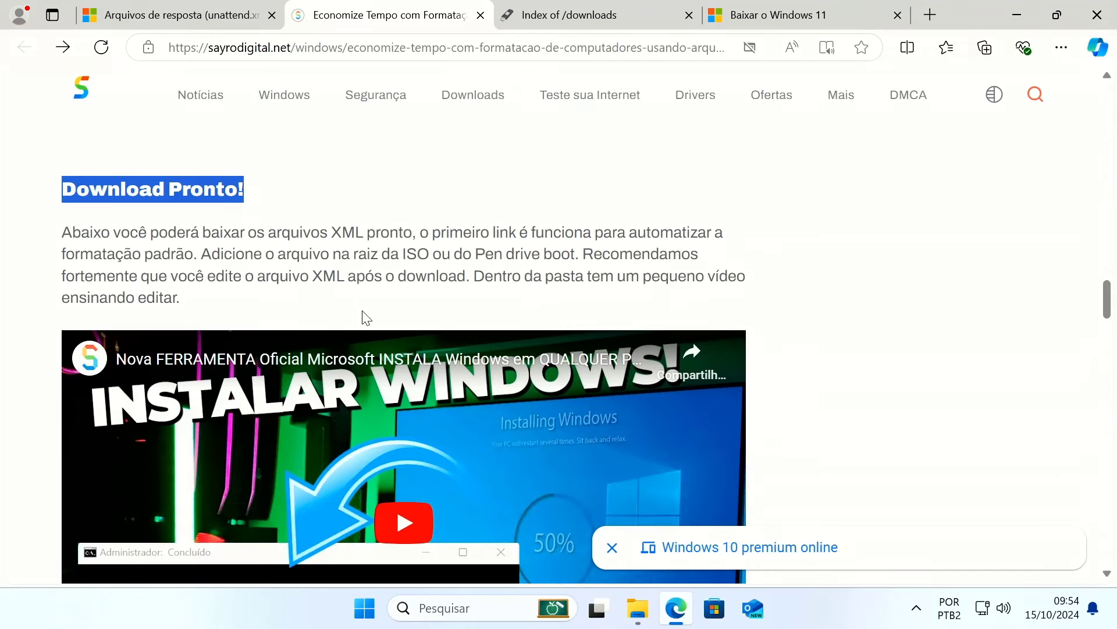
{"action": "left_click_drag", "start_coordinate": [299, 305], "coordinate": [75, 188]}
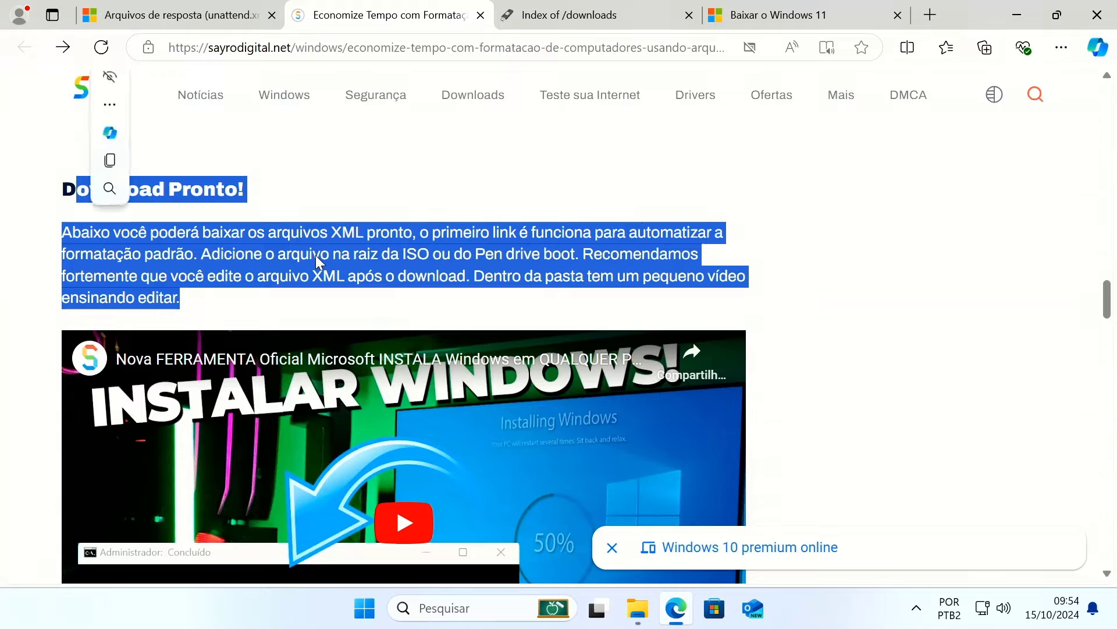
{"action": "scroll", "coordinate": [315, 259], "scroll_direction": "down", "scroll_amount": 8}
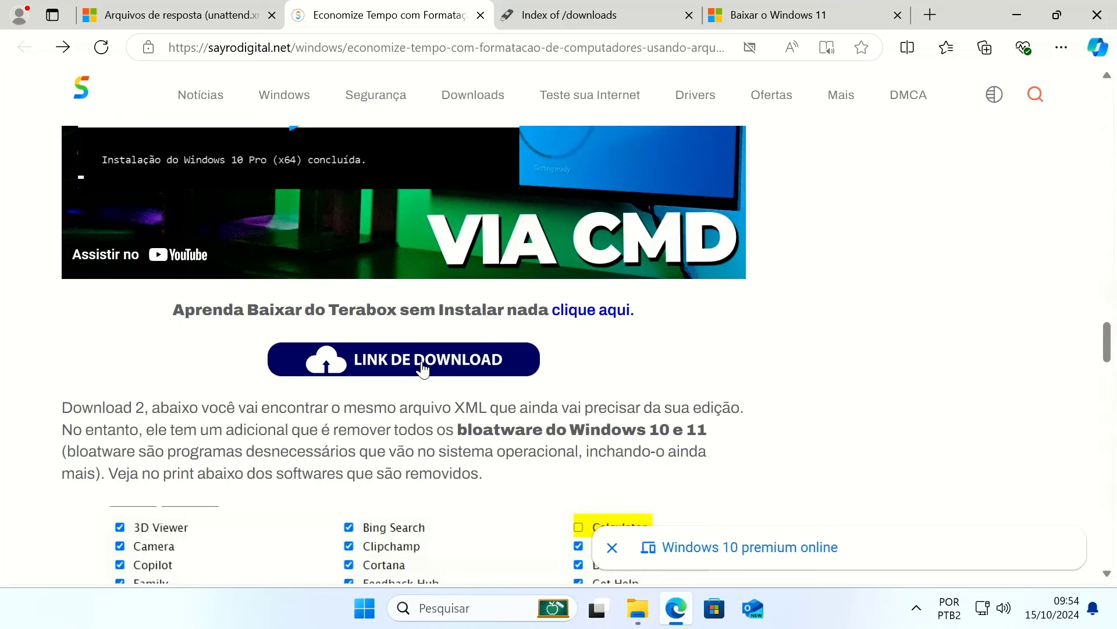
Step: Examine the "Download 2" section with its list of removed Windows 10 and 11 bloatware, and compare both download links
{"action": "double_click", "coordinate": [131, 406]}
{"action": "scroll", "coordinate": [349, 429], "scroll_direction": "down", "scroll_amount": 3}
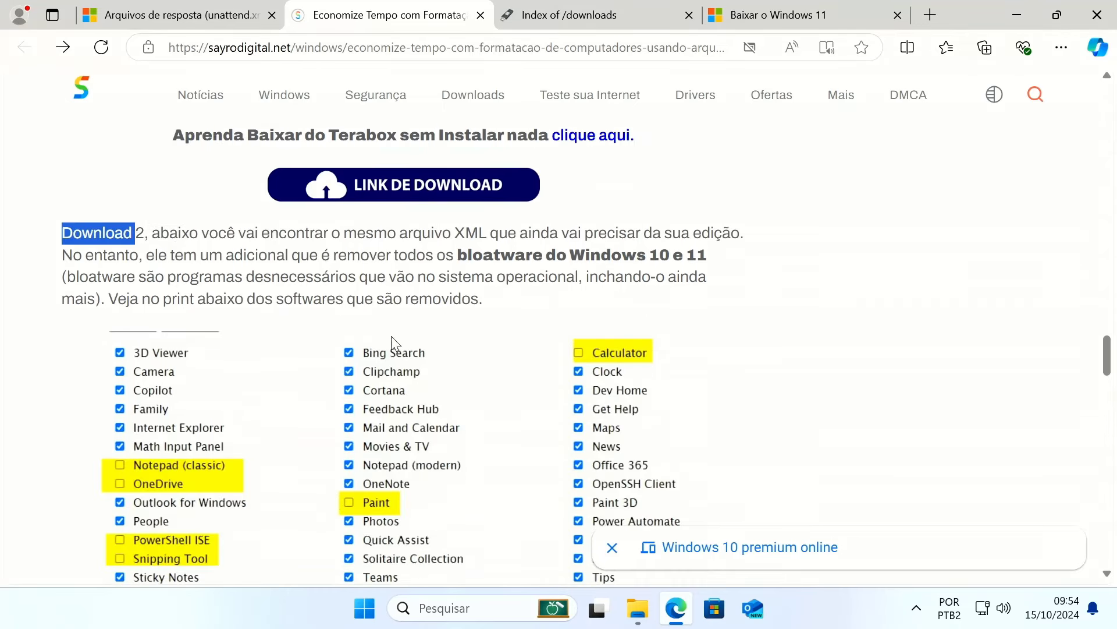
{"action": "left_click_drag", "start_coordinate": [491, 306], "coordinate": [12, 199]}
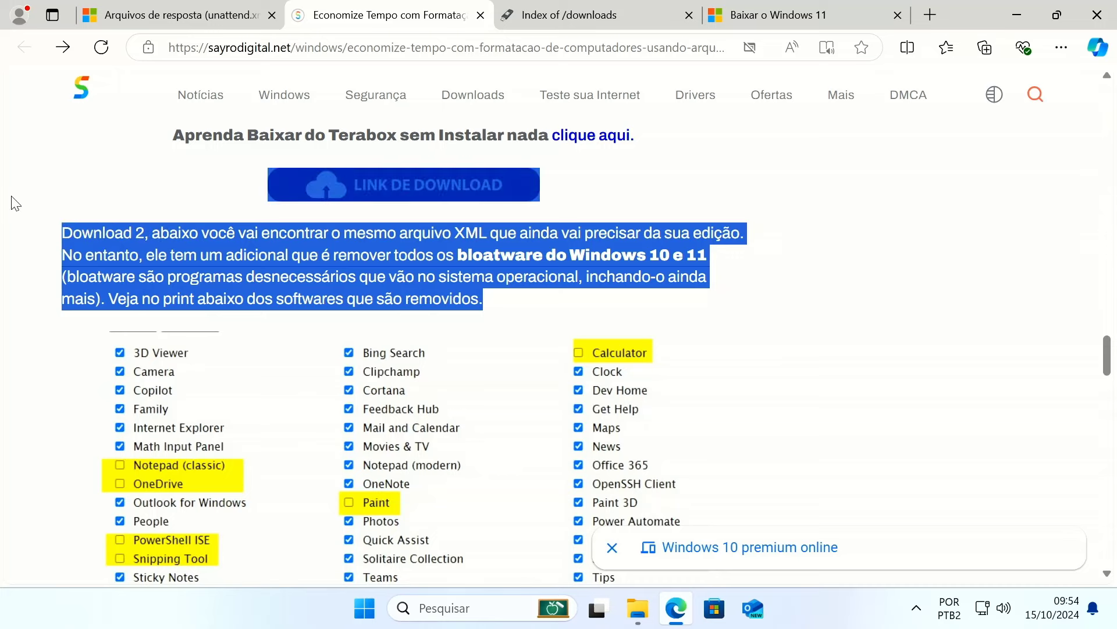
{"action": "scroll", "coordinate": [290, 278], "scroll_direction": "down", "scroll_amount": 3}
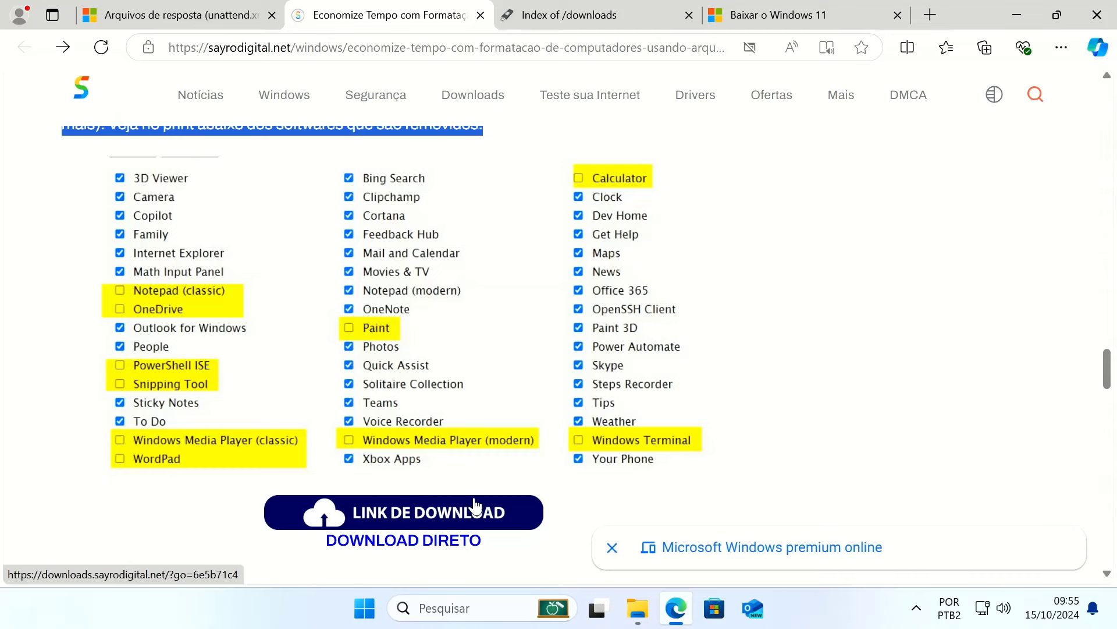
{"action": "scroll", "coordinate": [506, 343], "scroll_direction": "up", "scroll_amount": 6}
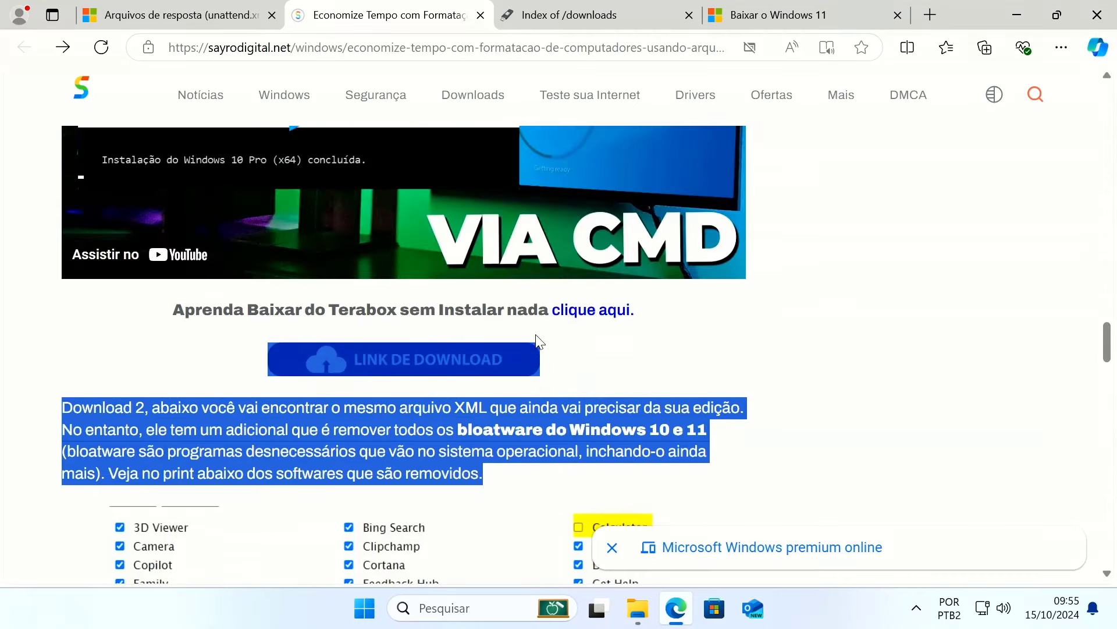
{"action": "left_click", "coordinate": [659, 323]}
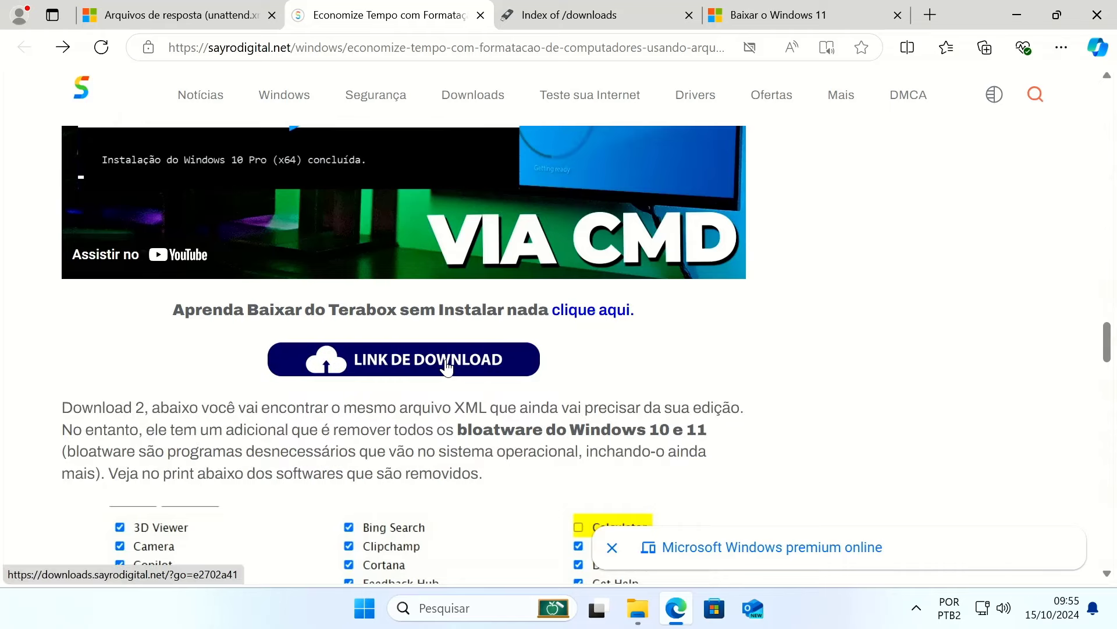
{"action": "scroll", "coordinate": [447, 367], "scroll_direction": "down", "scroll_amount": 7}
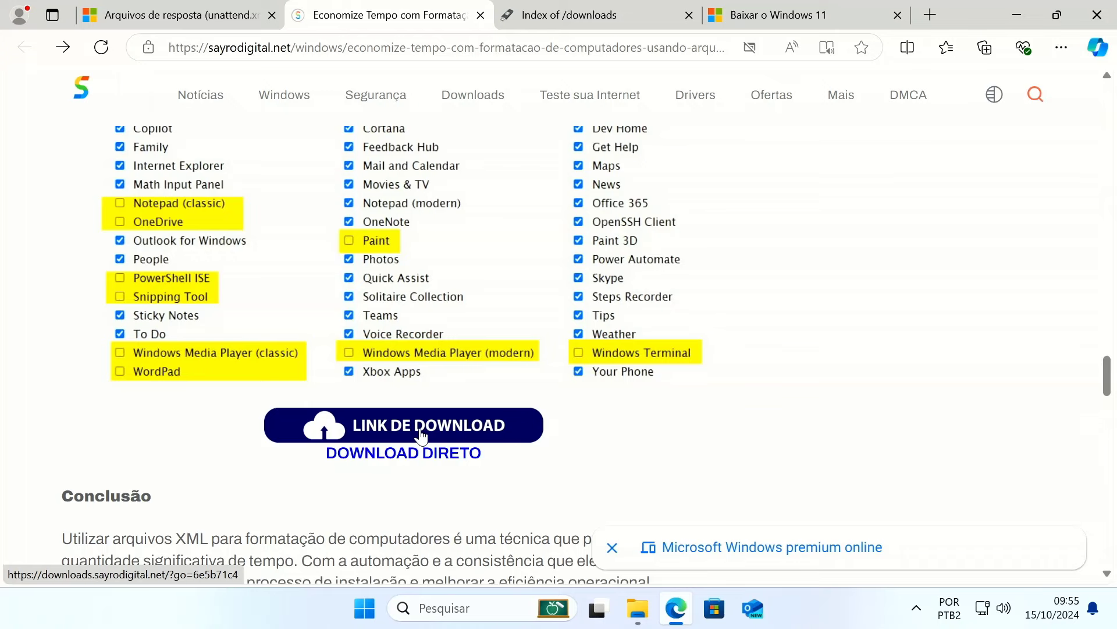
Step: Close the browser and the CCCOMA_X64FRE_PT-BR_DV9 (D:) folder window, and restart the computer
{"action": "left_click", "coordinate": [1097, 14]}
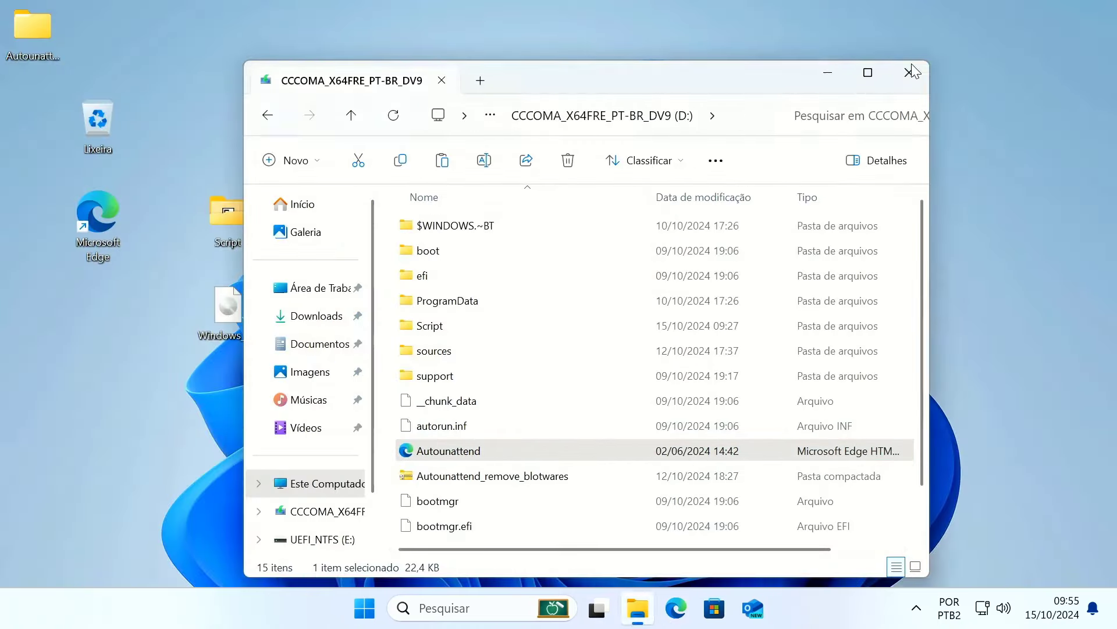
{"action": "left_click", "coordinate": [908, 72]}
{"action": "right_click", "coordinate": [365, 608]}
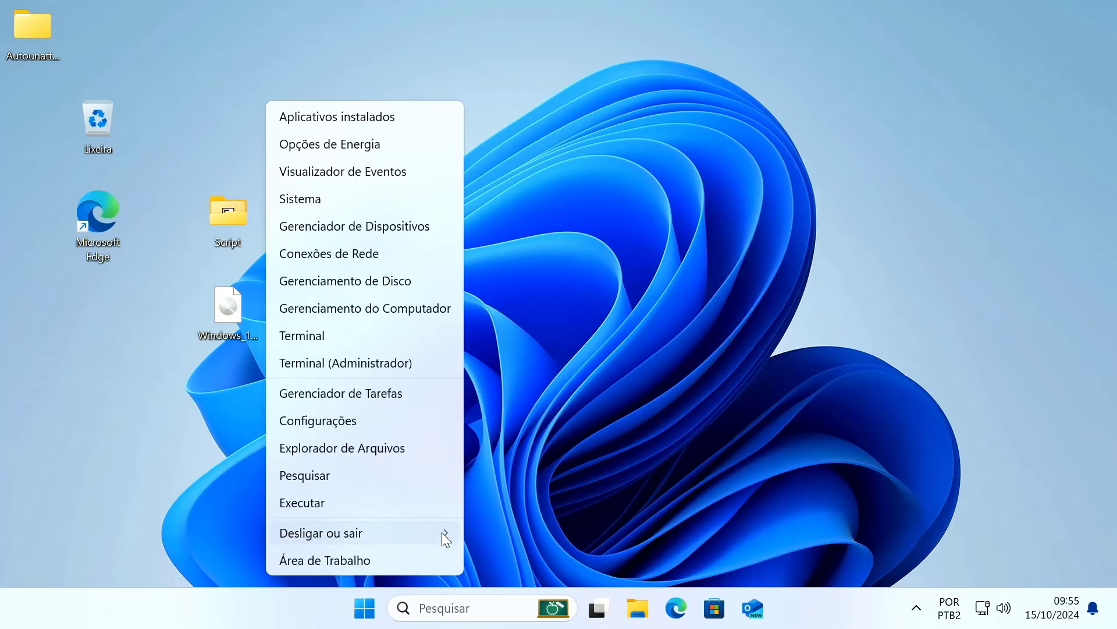
{"action": "mouse_move", "coordinate": [442, 532]}
{"action": "left_click", "coordinate": [506, 527]}
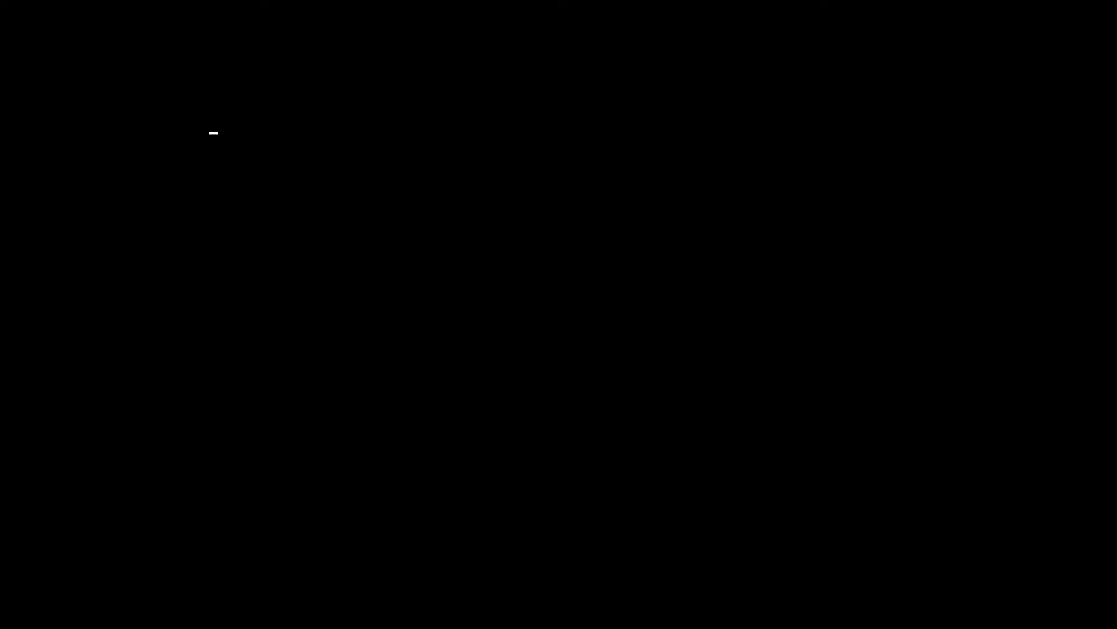
Step: Open the boot device menu during startup and boot from UEFI: KingstonDataTraveler 3.0, Partition 1
{"action": "key", "text": "F12"}
{"action": "key", "text": "Down"}
{"action": "key", "text": "Down"}
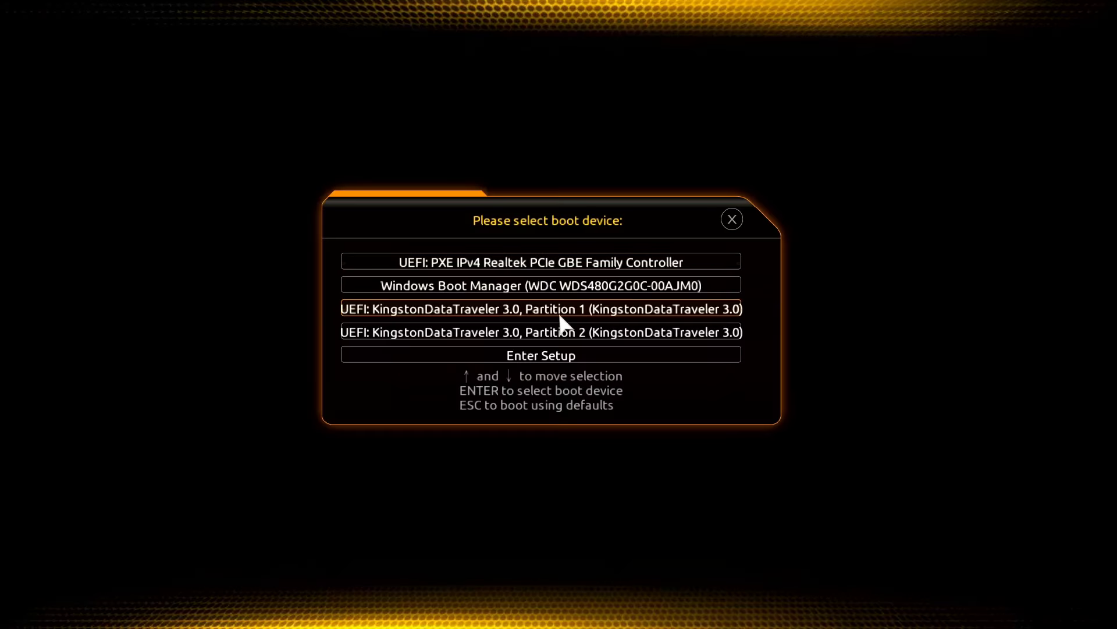
{"action": "key", "text": "Return"}
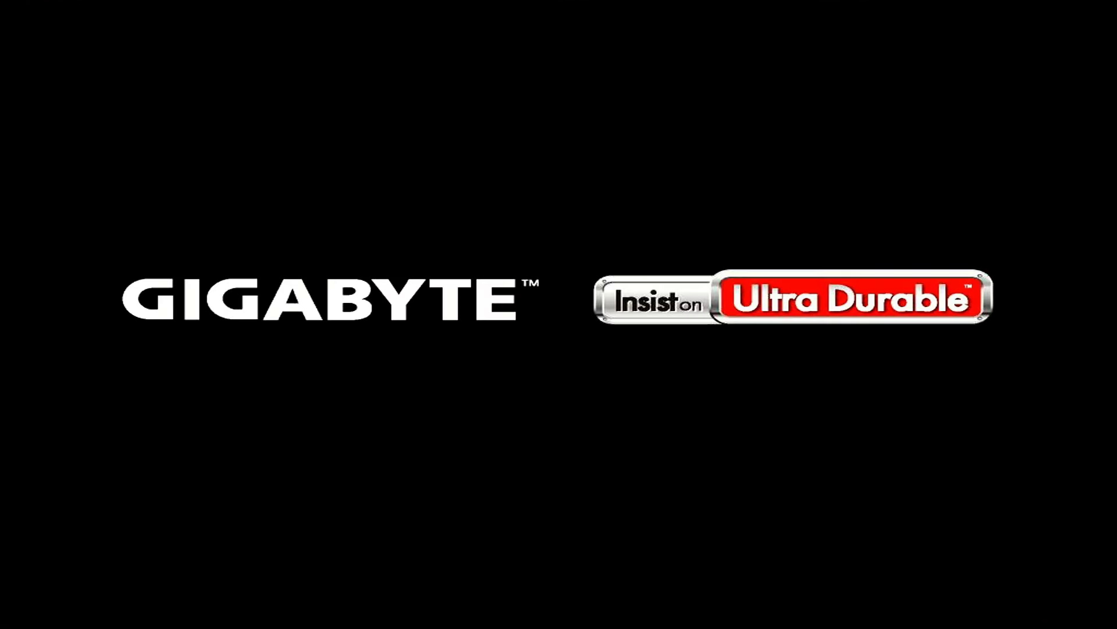